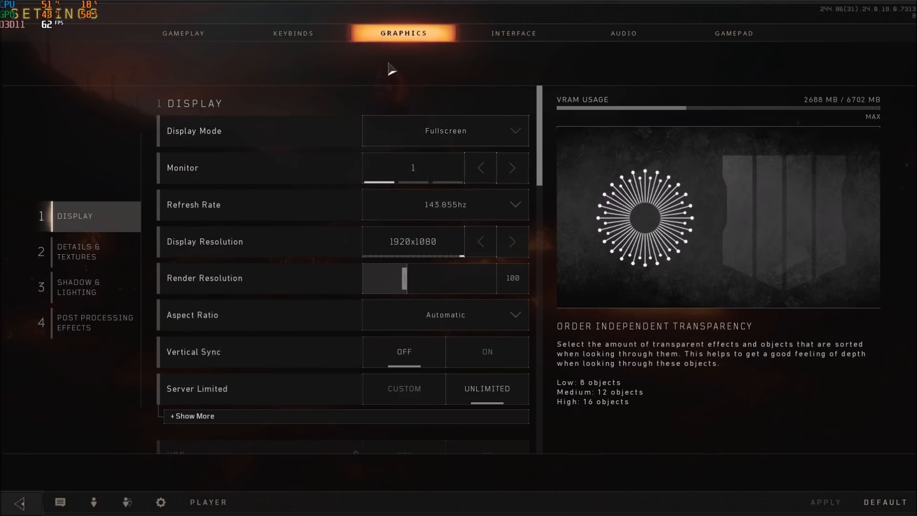
Step: Look over the graphics settings from Display through Post Processing Effects, ending back at the Display section
{"action": "scroll", "coordinate": [330, 191], "scroll_direction": "down", "scroll_amount": 10}
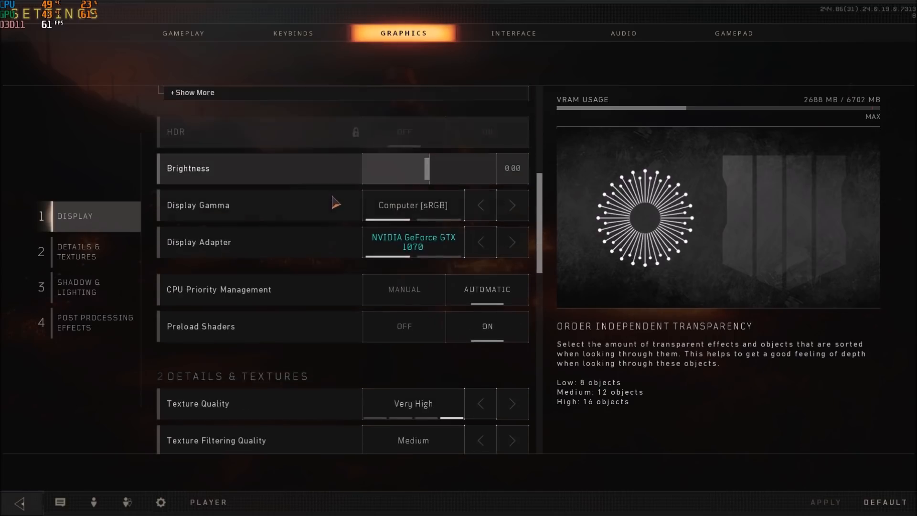
{"action": "scroll", "coordinate": [358, 235], "scroll_direction": "down", "scroll_amount": 6}
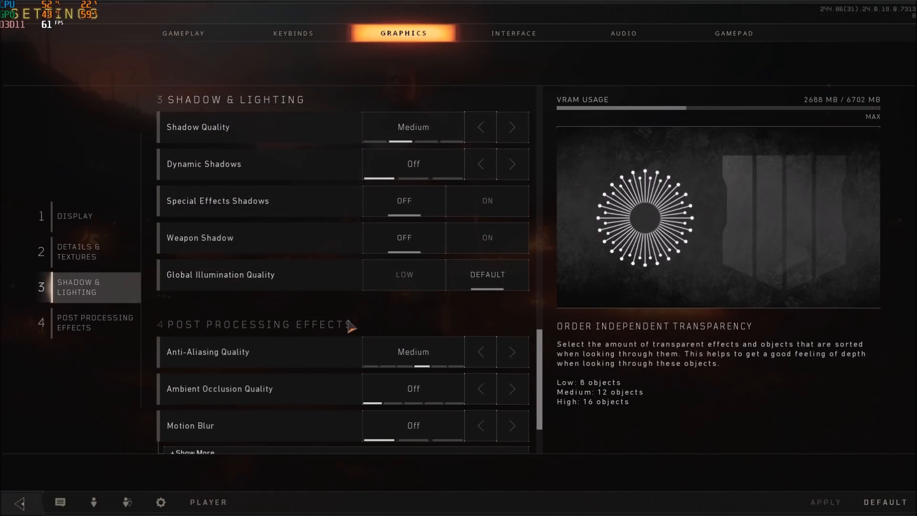
{"action": "scroll", "coordinate": [356, 309], "scroll_direction": "up", "scroll_amount": 14}
{"action": "scroll", "coordinate": [351, 308], "scroll_direction": "up", "scroll_amount": 1}
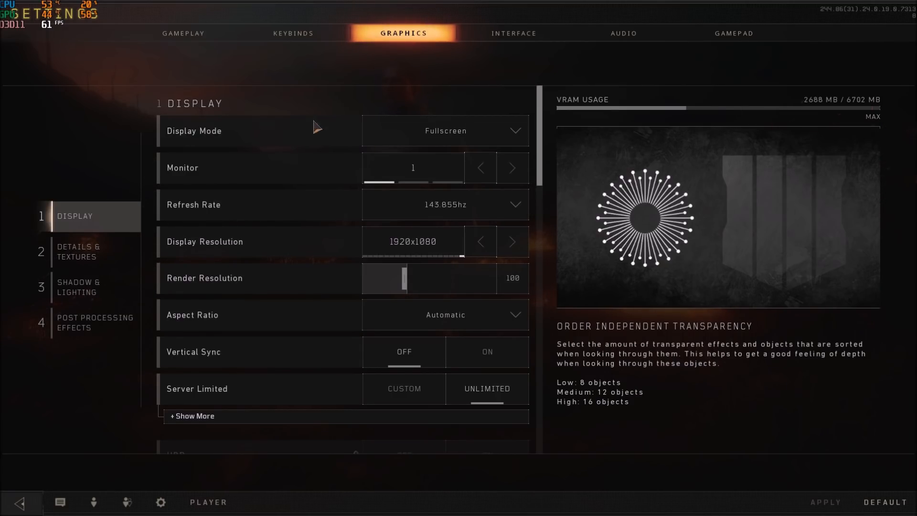
{"action": "scroll", "coordinate": [290, 236], "scroll_direction": "down", "scroll_amount": 5}
{"action": "scroll", "coordinate": [291, 250], "scroll_direction": "up", "scroll_amount": 5}
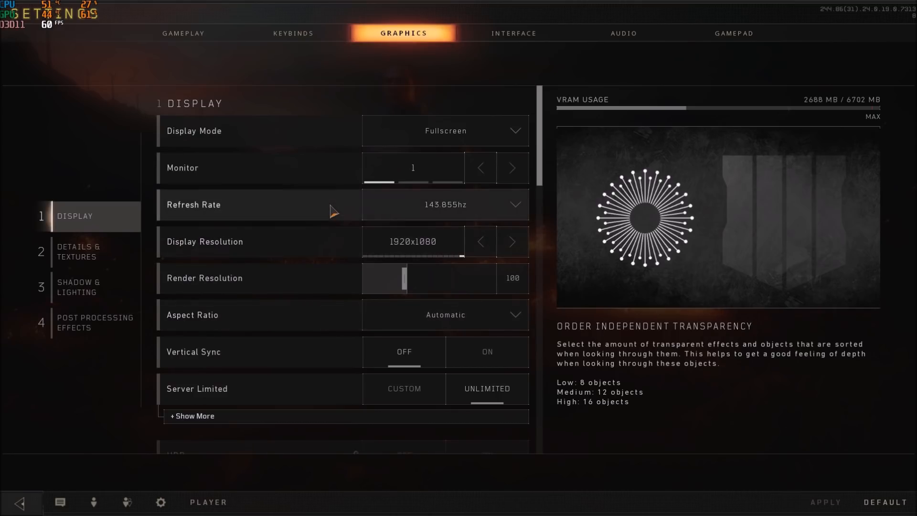
Step: Examine the available Display Mode options and leave the list without choosing a different mode
{"action": "left_click", "coordinate": [452, 136]}
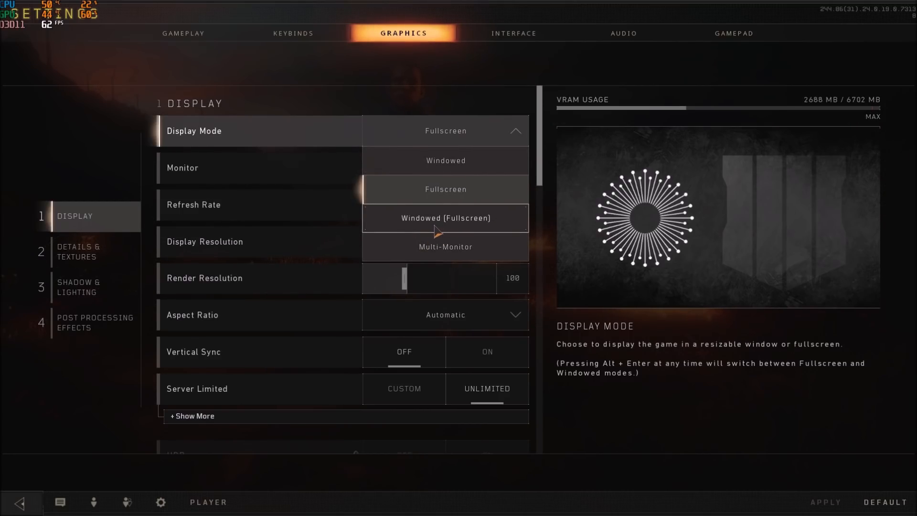
{"action": "left_click", "coordinate": [419, 74]}
{"action": "scroll", "coordinate": [247, 143], "scroll_direction": "down", "scroll_amount": 2}
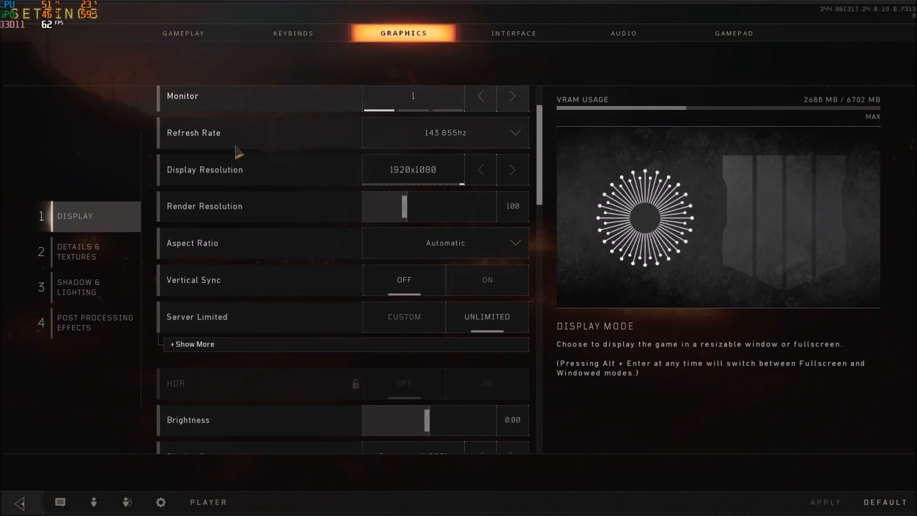
Step: Examine the refresh rates offered for the monitor and close the list without picking another one
{"action": "scroll", "coordinate": [248, 144], "scroll_direction": "up", "scroll_amount": 1}
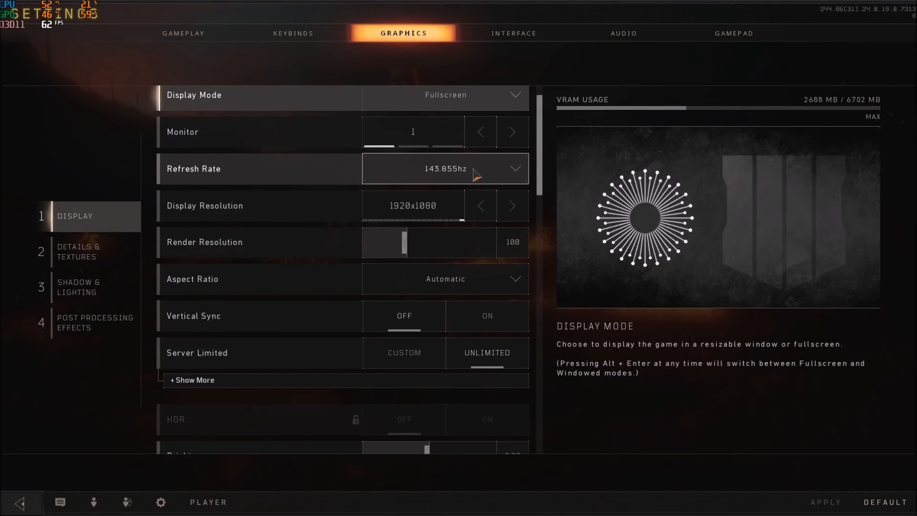
{"action": "left_click", "coordinate": [449, 175]}
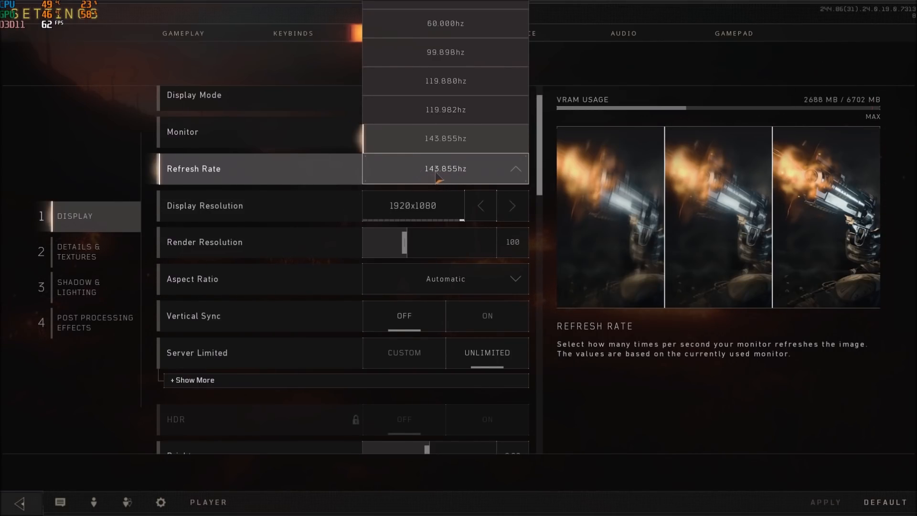
{"action": "left_click", "coordinate": [452, 176]}
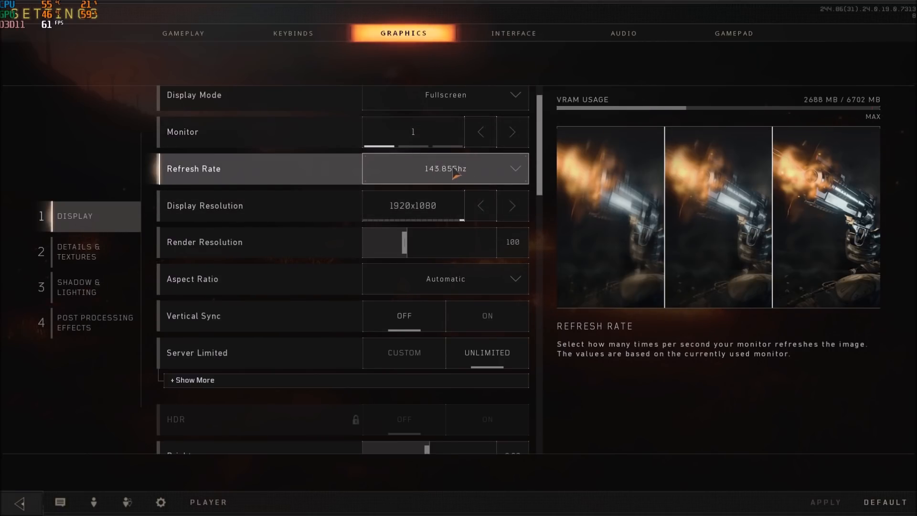
{"action": "scroll", "coordinate": [317, 306], "scroll_direction": "down", "scroll_amount": 1}
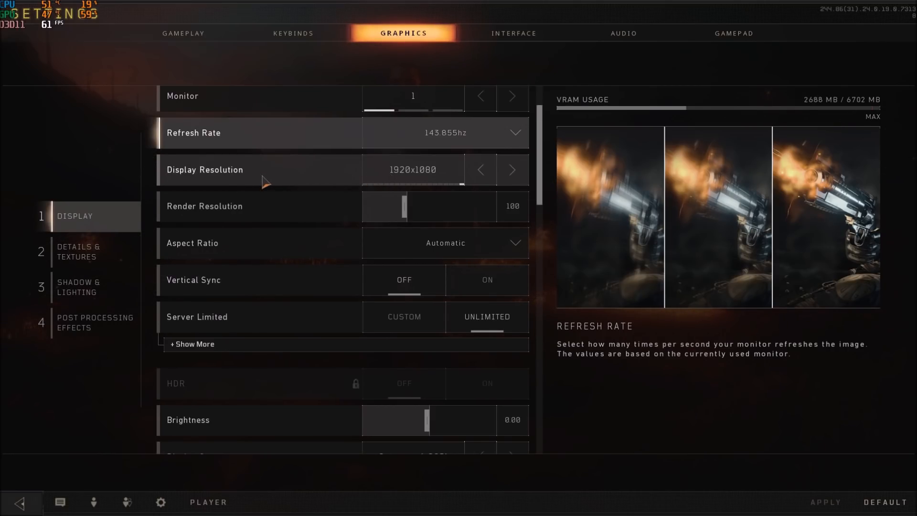
Step: Lower the Display Resolution to 1280x800
{"action": "scroll", "coordinate": [292, 254], "scroll_direction": "down", "scroll_amount": 2}
{"action": "scroll", "coordinate": [319, 313], "scroll_direction": "up", "scroll_amount": 4}
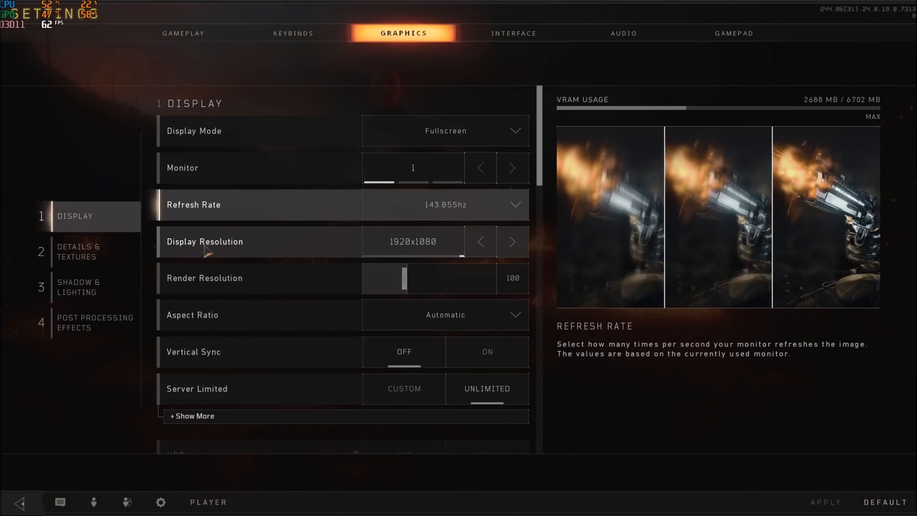
{"action": "scroll", "coordinate": [258, 247], "scroll_direction": "down", "scroll_amount": 2}
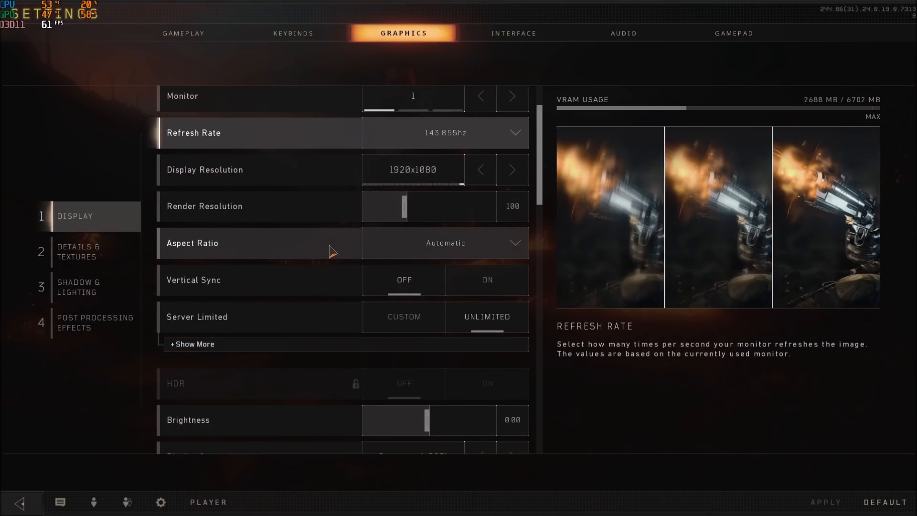
{"action": "left_click", "coordinate": [490, 174]}
{"action": "left_click", "coordinate": [491, 176]}
{"action": "left_click", "coordinate": [491, 175]}
{"action": "left_click", "coordinate": [492, 177]}
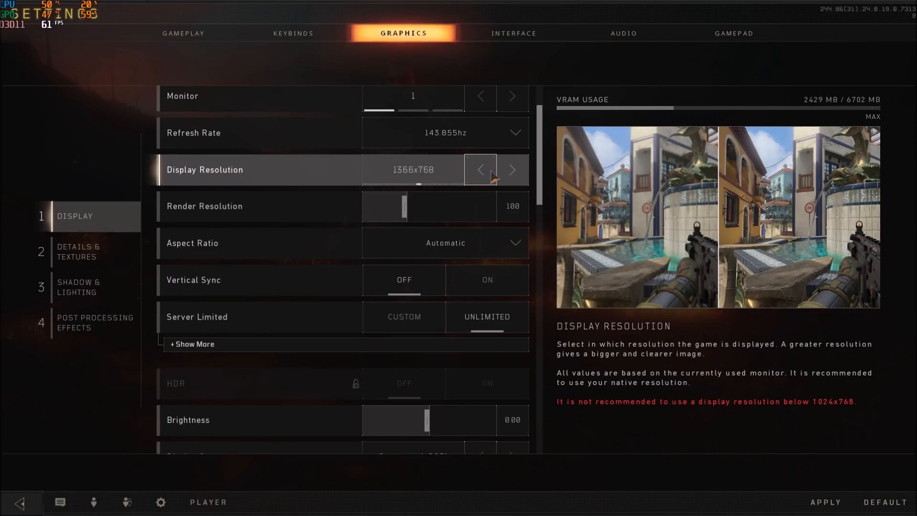
{"action": "left_click", "coordinate": [492, 171]}
{"action": "left_click", "coordinate": [492, 171]}
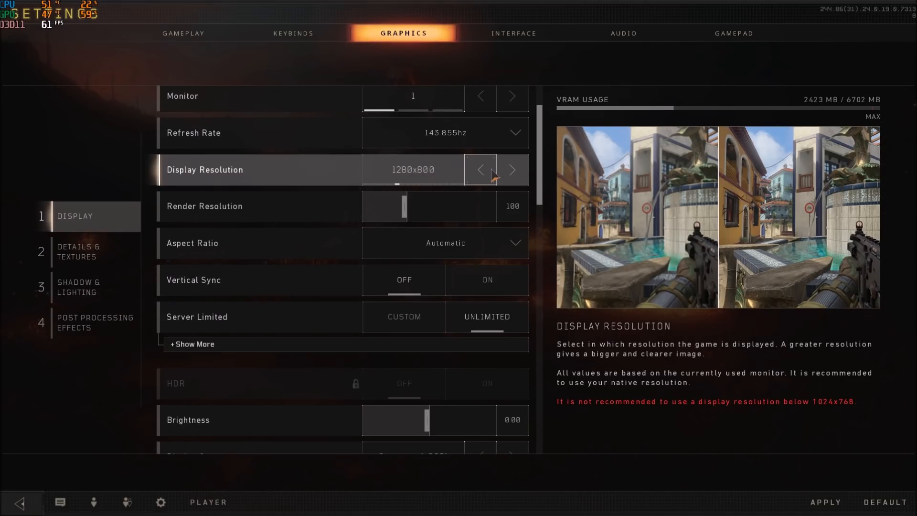
Step: Raise the Display Resolution back to 1920x1080
{"action": "left_click", "coordinate": [519, 178]}
{"action": "left_click", "coordinate": [521, 179]}
{"action": "left_click", "coordinate": [523, 180]}
{"action": "left_click", "coordinate": [522, 176]}
{"action": "left_click", "coordinate": [521, 176]}
{"action": "left_click", "coordinate": [519, 176]}
{"action": "left_click", "coordinate": [518, 177]}
{"action": "left_click", "coordinate": [516, 178]}
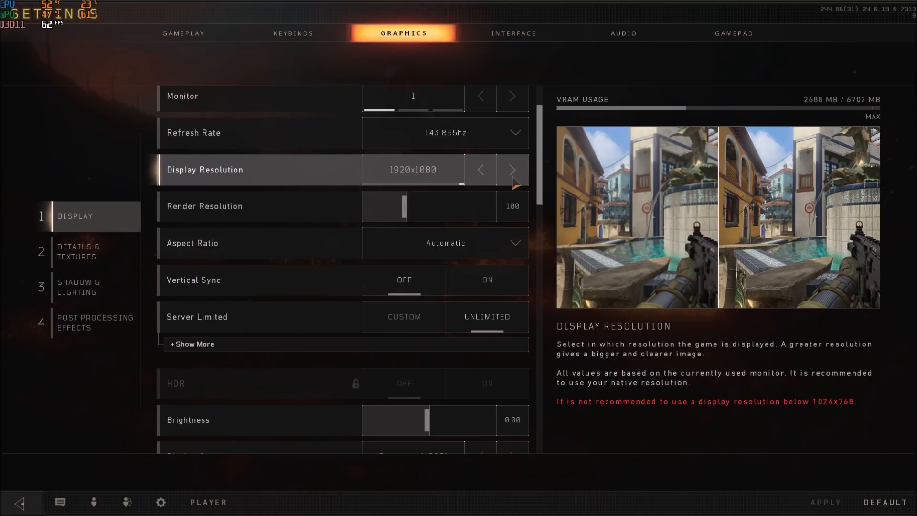
Step: Examine the remaining Display settings, from Render Resolution and Vertical Sync to CPU Priority Management and Preload Shaders
{"action": "scroll", "coordinate": [387, 183], "scroll_direction": "down", "scroll_amount": 1}
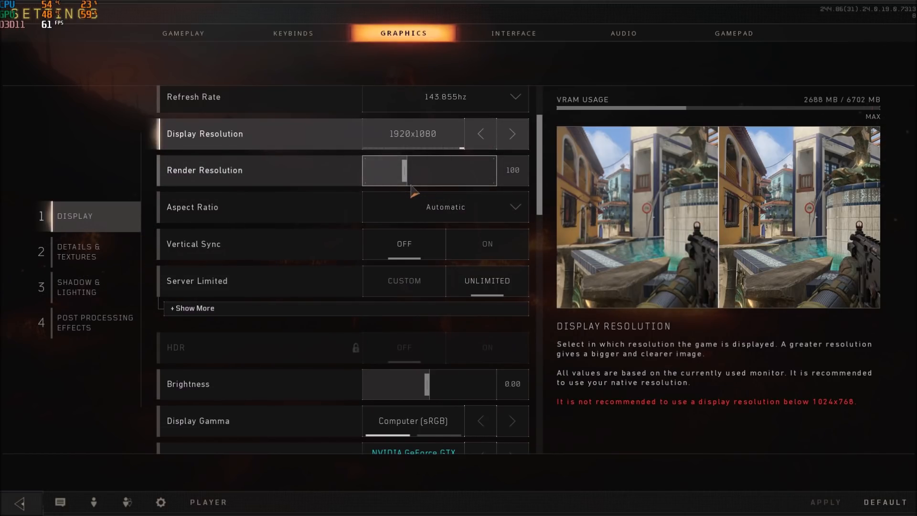
{"action": "scroll", "coordinate": [337, 185], "scroll_direction": "down", "scroll_amount": 2}
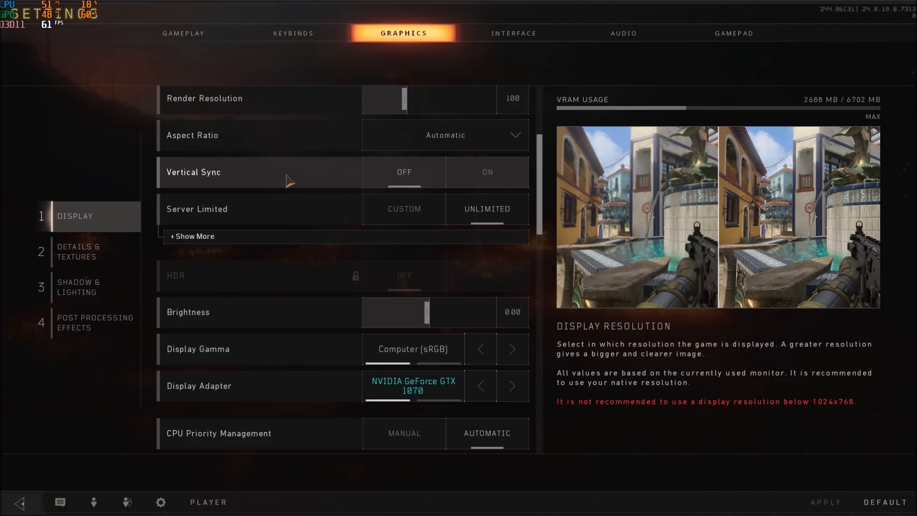
{"action": "scroll", "coordinate": [206, 188], "scroll_direction": "down", "scroll_amount": 4}
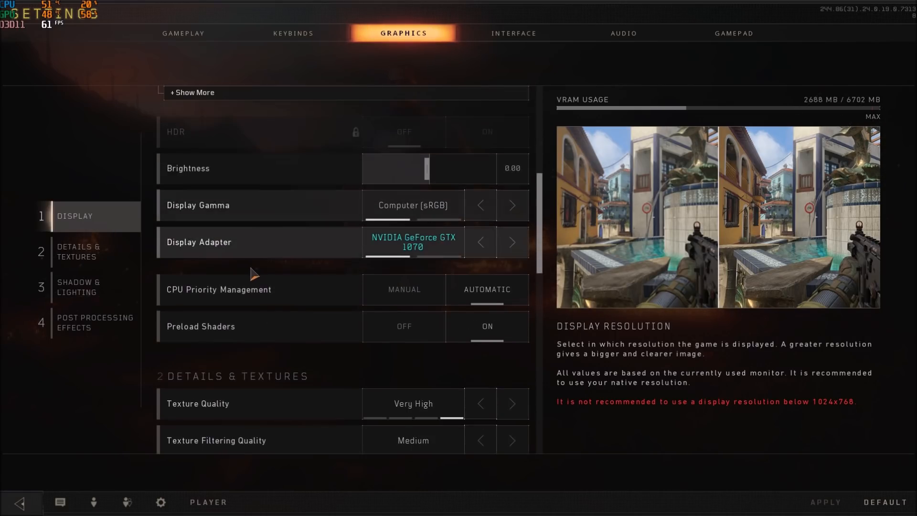
{"action": "scroll", "coordinate": [266, 191], "scroll_direction": "down", "scroll_amount": 1}
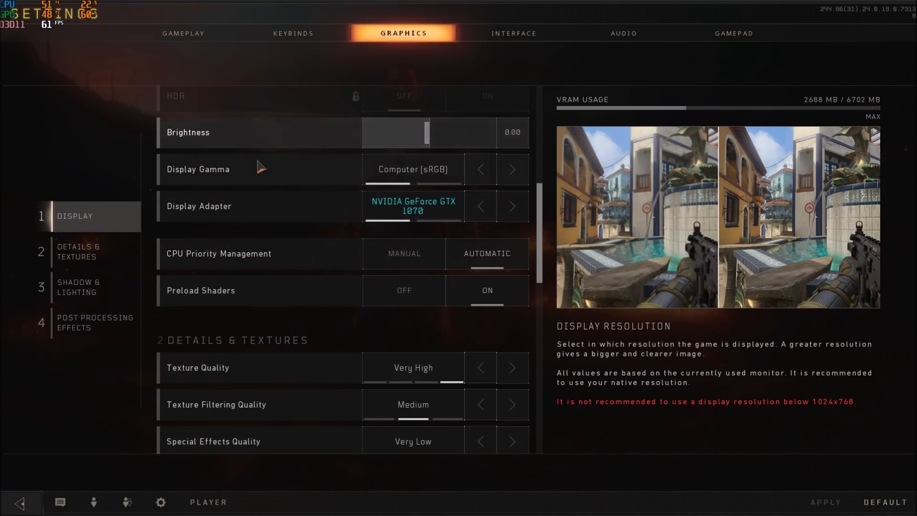
{"action": "scroll", "coordinate": [263, 166], "scroll_direction": "down", "scroll_amount": 1}
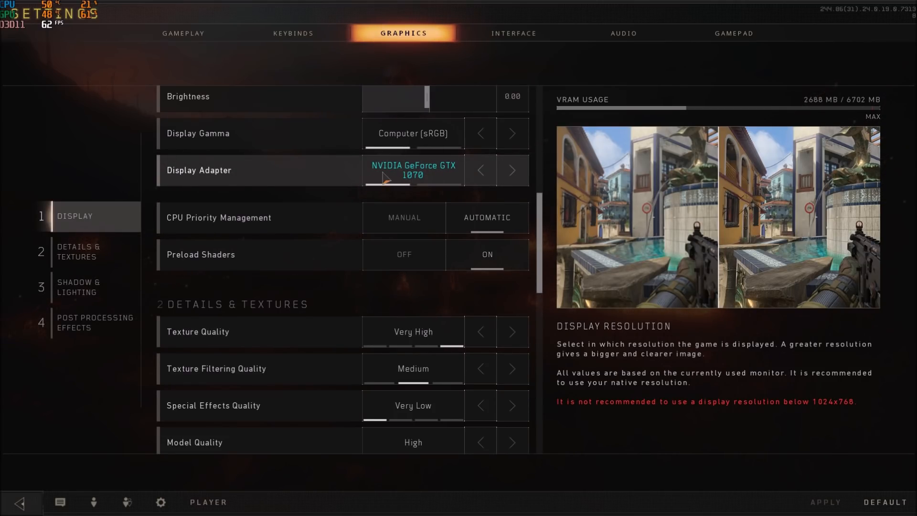
{"action": "scroll", "coordinate": [414, 187], "scroll_direction": "down", "scroll_amount": 1}
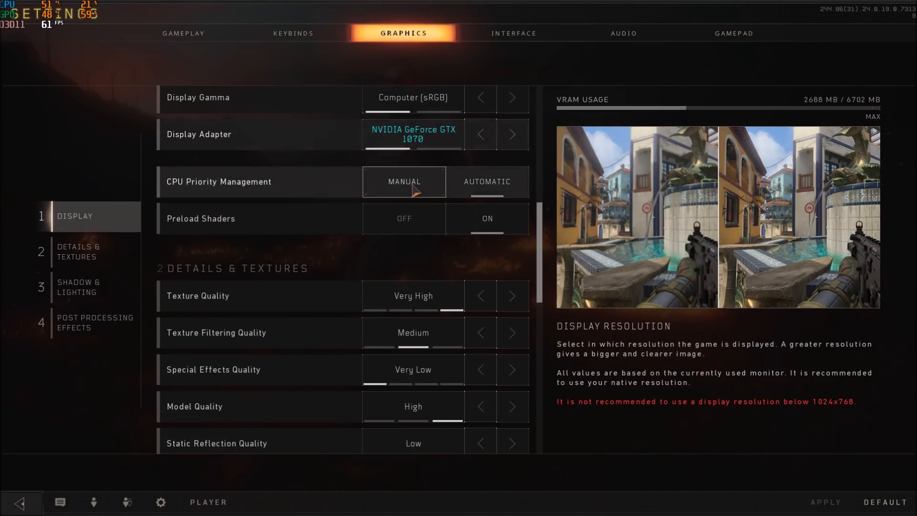
{"action": "scroll", "coordinate": [183, 191], "scroll_direction": "down", "scroll_amount": 1}
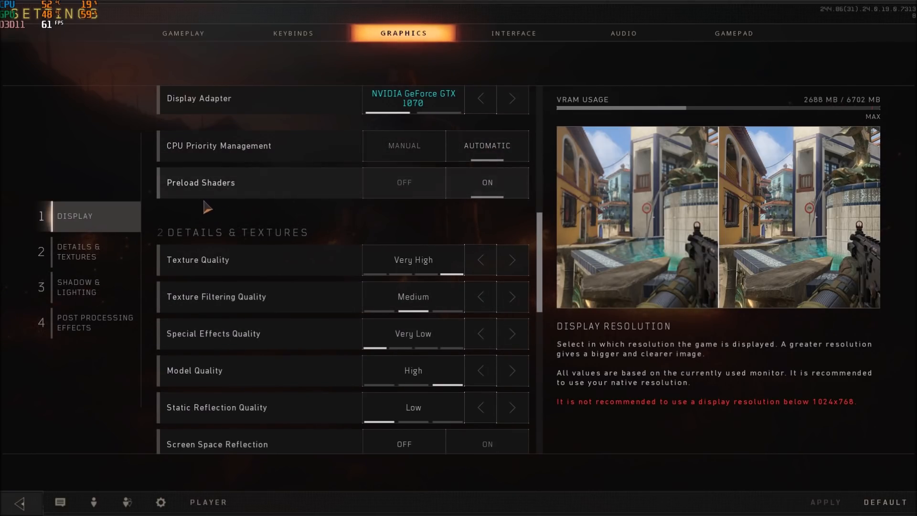
Step: Examine the VRAM usage explanation and the Details & Textures settings from Texture Quality to Object View Distance
{"action": "scroll", "coordinate": [458, 229], "scroll_direction": "down", "scroll_amount": 3}
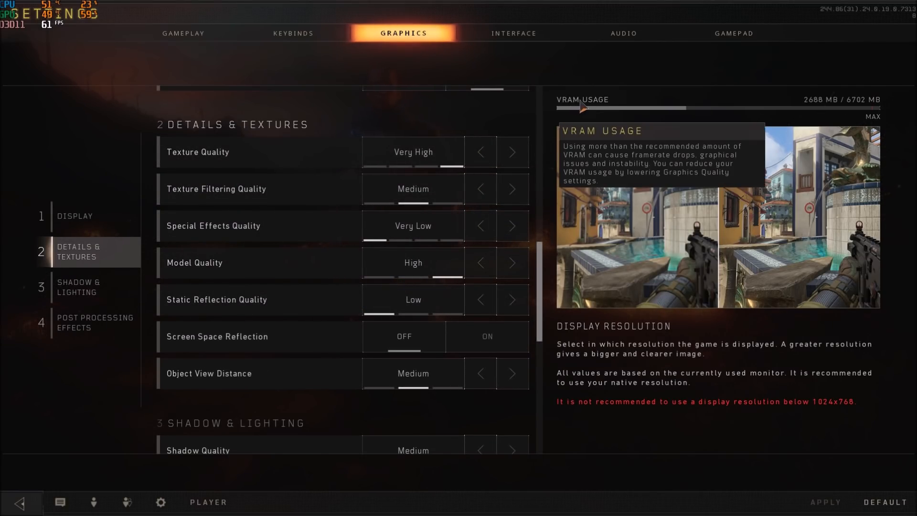
{"action": "mouse_move", "coordinate": [668, 110]}
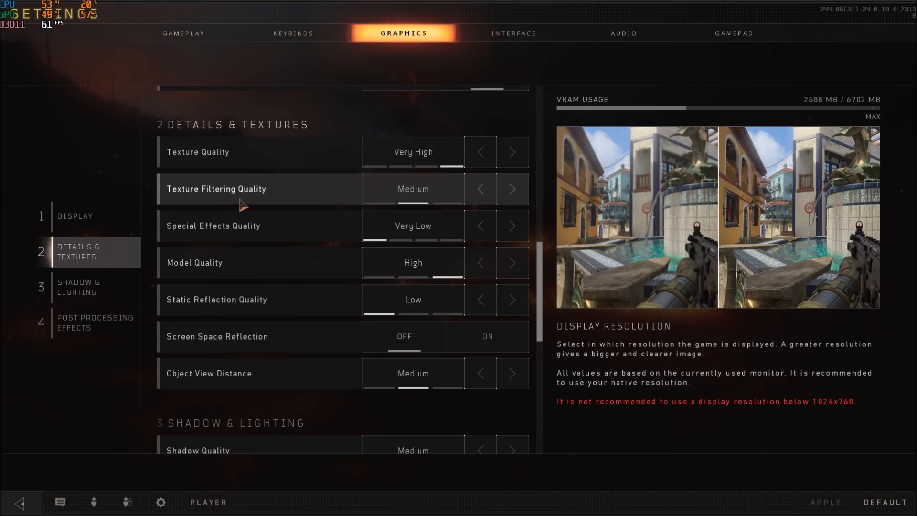
{"action": "scroll", "coordinate": [436, 196], "scroll_direction": "down", "scroll_amount": 1}
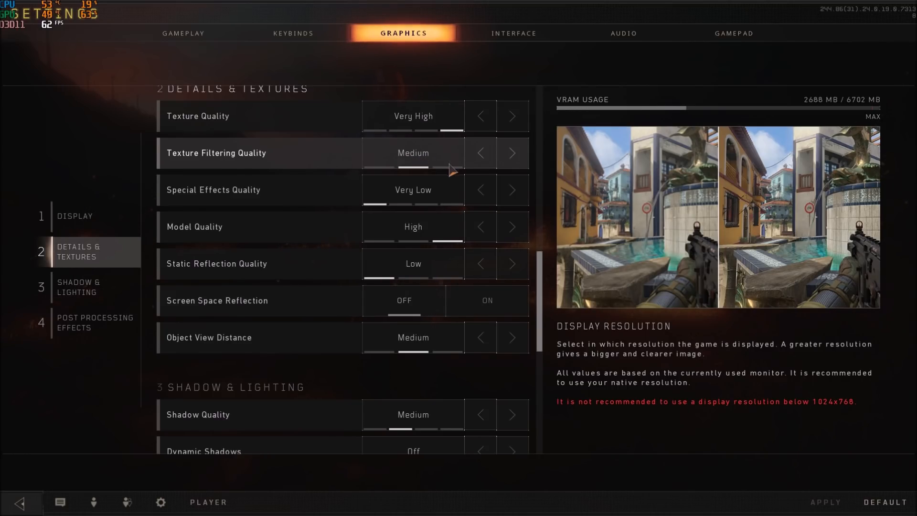
{"action": "scroll", "coordinate": [260, 201], "scroll_direction": "down", "scroll_amount": 1}
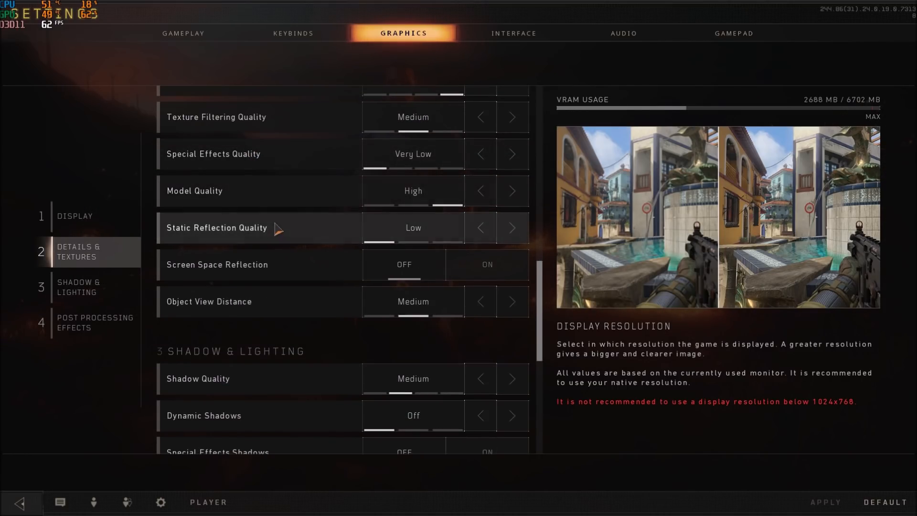
{"action": "left_click", "coordinate": [275, 168]}
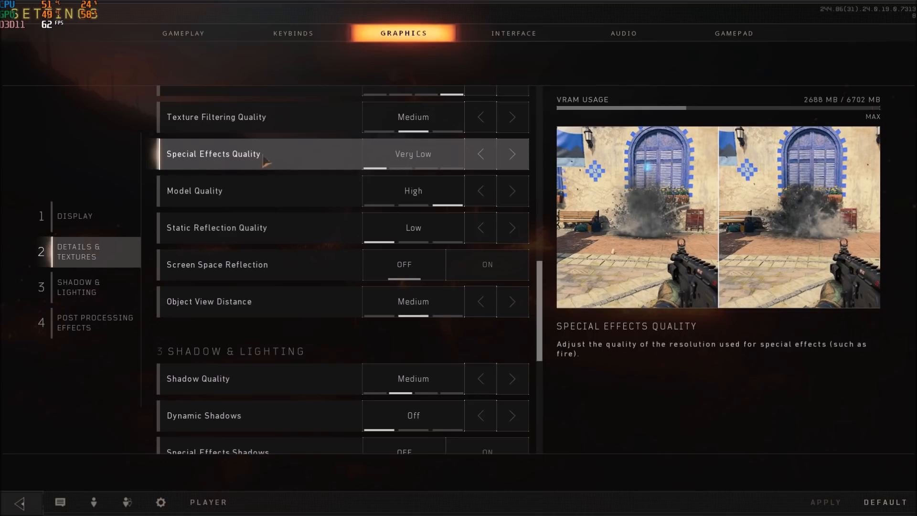
{"action": "scroll", "coordinate": [433, 158], "scroll_direction": "down", "scroll_amount": 1}
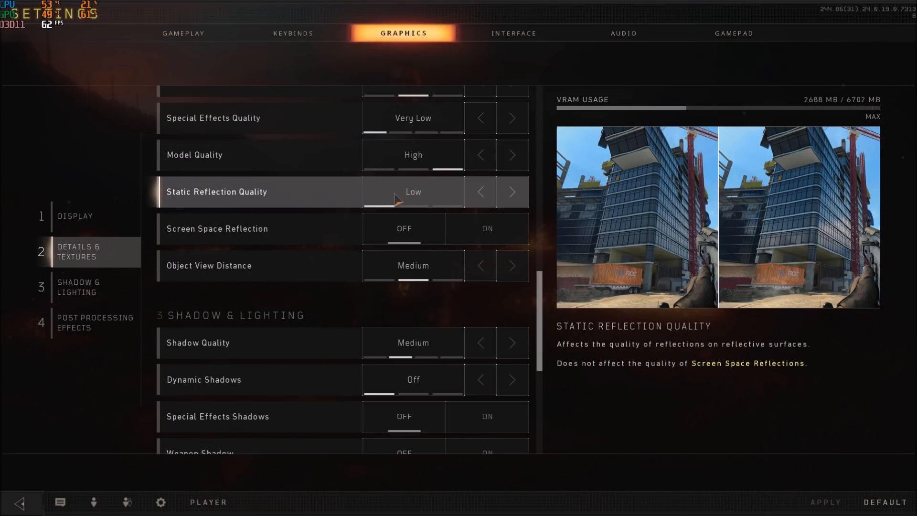
{"action": "scroll", "coordinate": [394, 198], "scroll_direction": "down", "scroll_amount": 1}
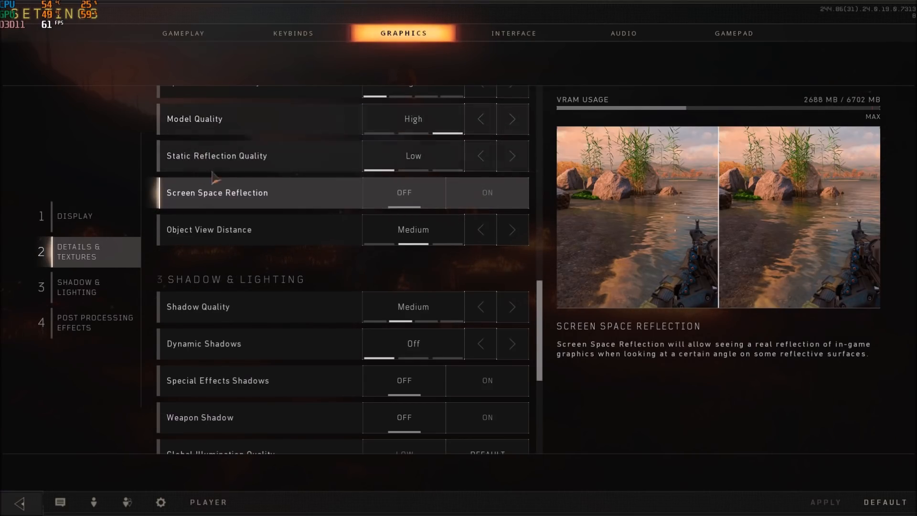
{"action": "scroll", "coordinate": [286, 210], "scroll_direction": "down", "scroll_amount": 1}
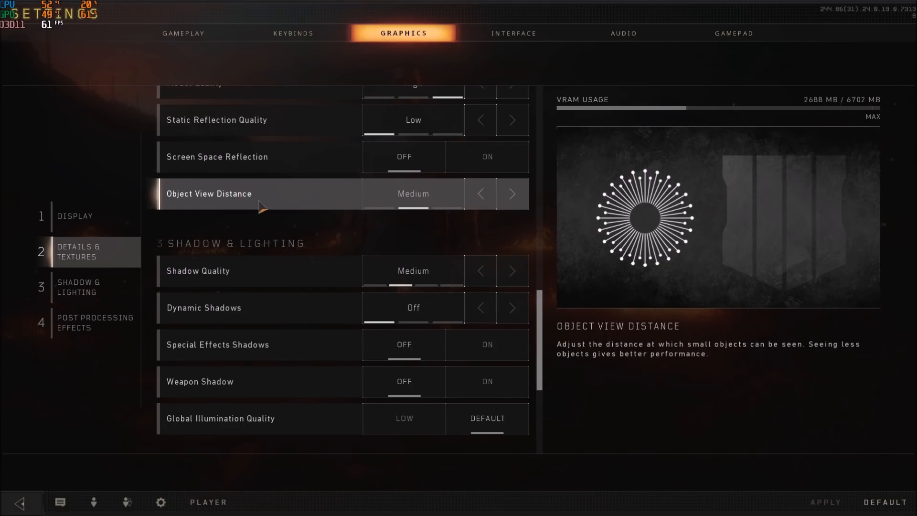
Step: Examine the Shadow & Lighting settings from Shadow Quality to Global Illumination Quality, briefly raising Dynamic Shadows and returning it to Off
{"action": "scroll", "coordinate": [275, 201], "scroll_direction": "down", "scroll_amount": 3}
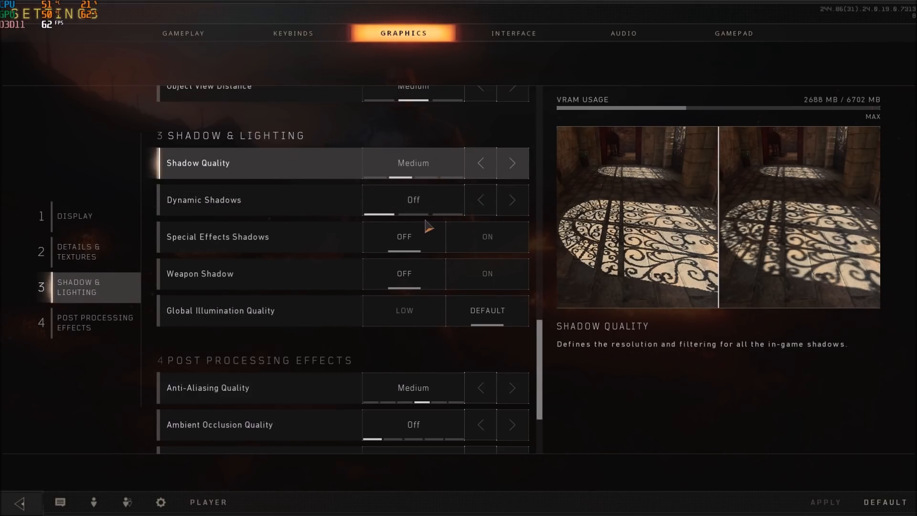
{"action": "scroll", "coordinate": [344, 206], "scroll_direction": "down", "scroll_amount": 1}
{"action": "left_click", "coordinate": [244, 163]}
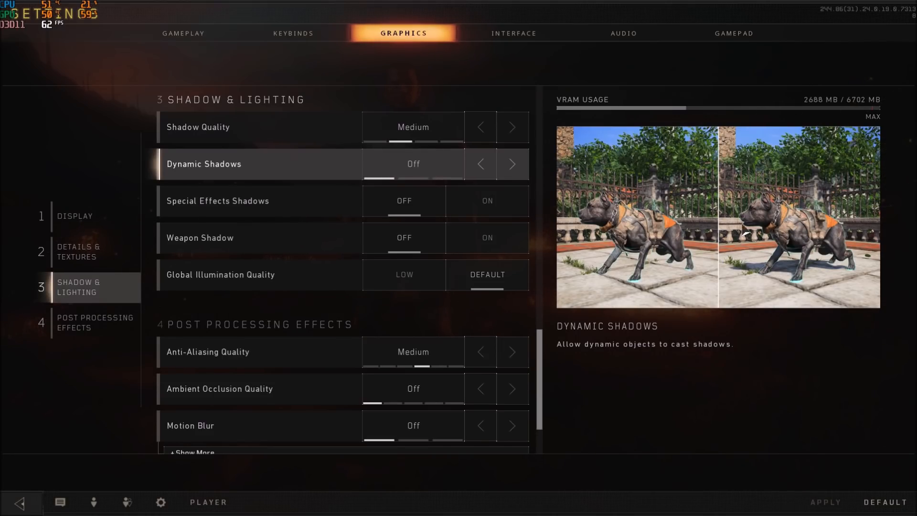
{"action": "left_click", "coordinate": [512, 164]}
{"action": "left_click", "coordinate": [481, 163]}
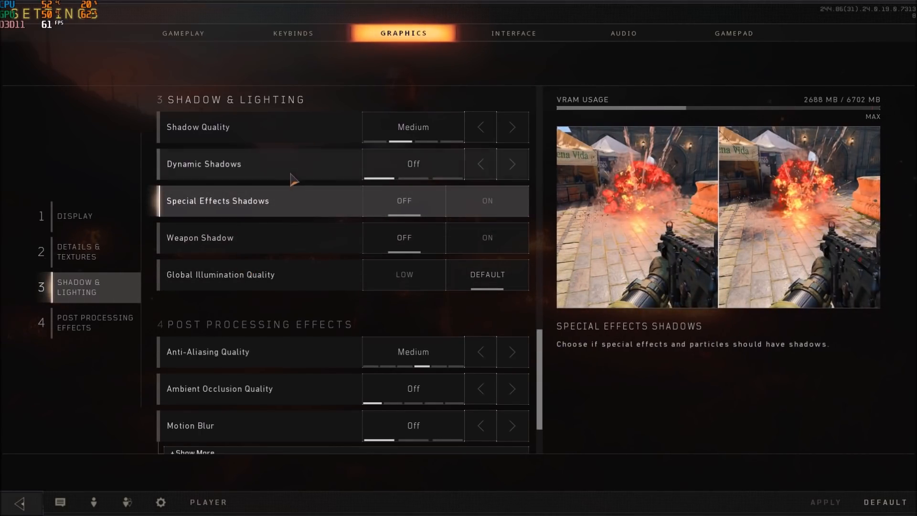
{"action": "scroll", "coordinate": [291, 191], "scroll_direction": "down", "scroll_amount": 1}
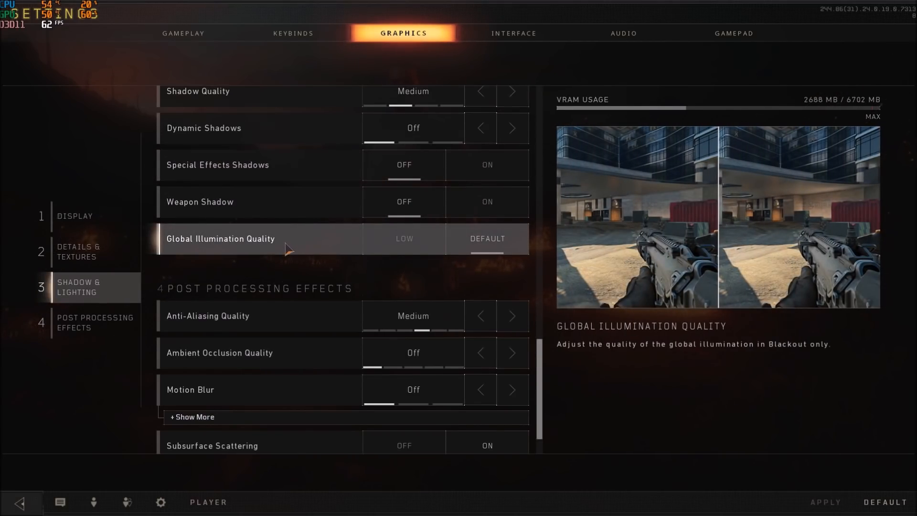
{"action": "scroll", "coordinate": [289, 246], "scroll_direction": "down", "scroll_amount": 1}
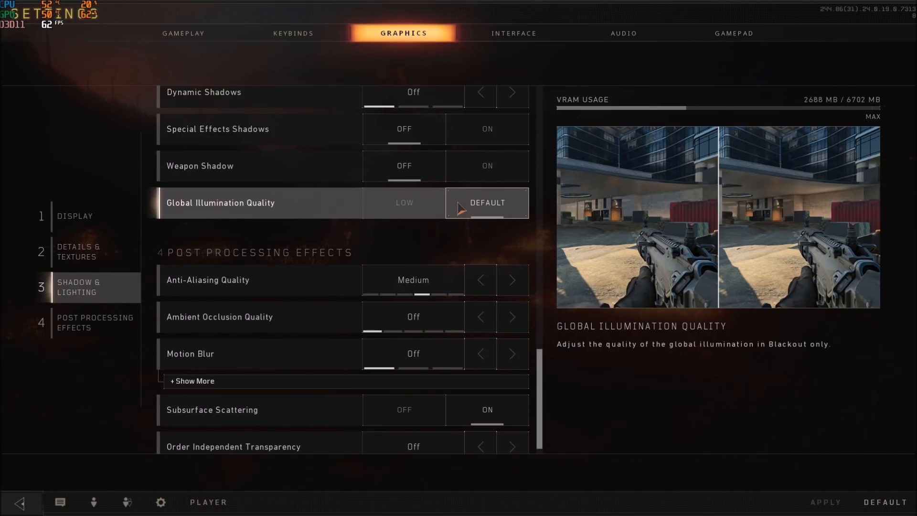
Step: Lower Anti-Aliasing Quality to Off and raise it back through Very Low and Low to Medium
{"action": "scroll", "coordinate": [459, 209], "scroll_direction": "down", "scroll_amount": 1}
{"action": "scroll", "coordinate": [405, 186], "scroll_direction": "up", "scroll_amount": 1}
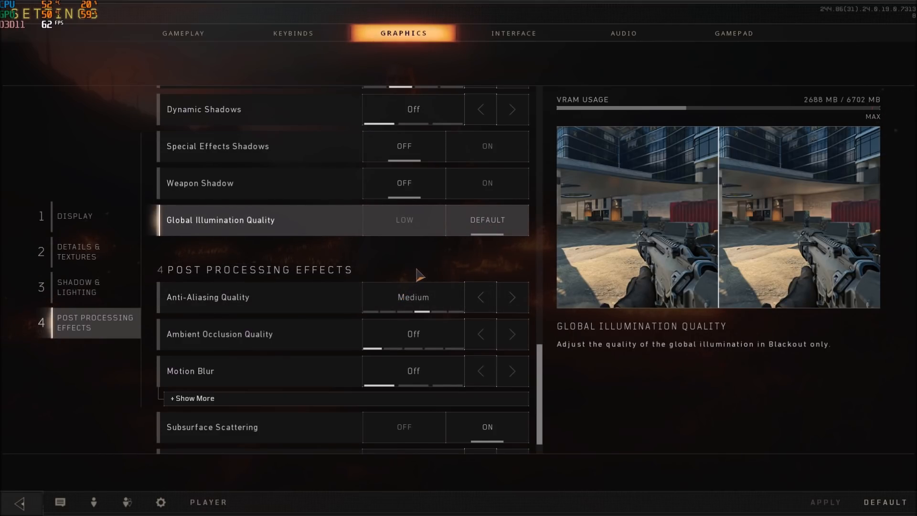
{"action": "scroll", "coordinate": [406, 253], "scroll_direction": "down", "scroll_amount": 1}
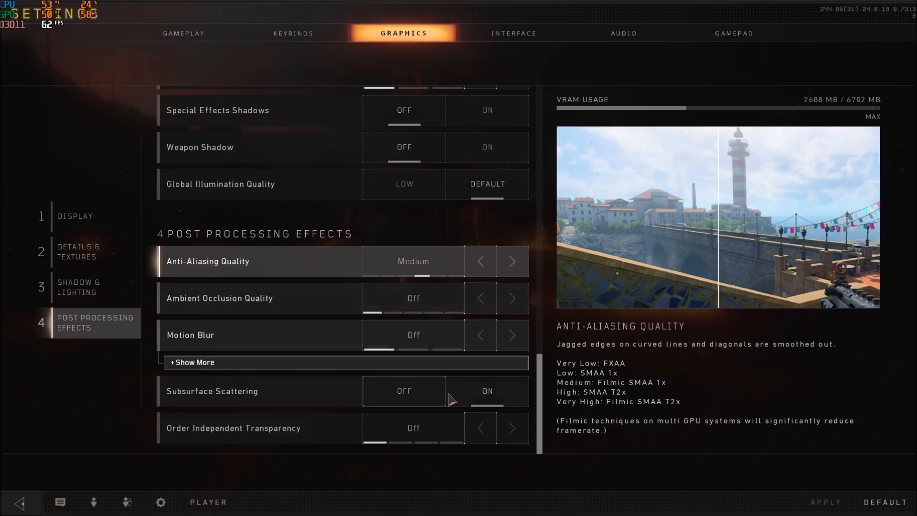
{"action": "left_click", "coordinate": [482, 265]}
{"action": "left_click", "coordinate": [482, 264]}
{"action": "left_click", "coordinate": [482, 265]}
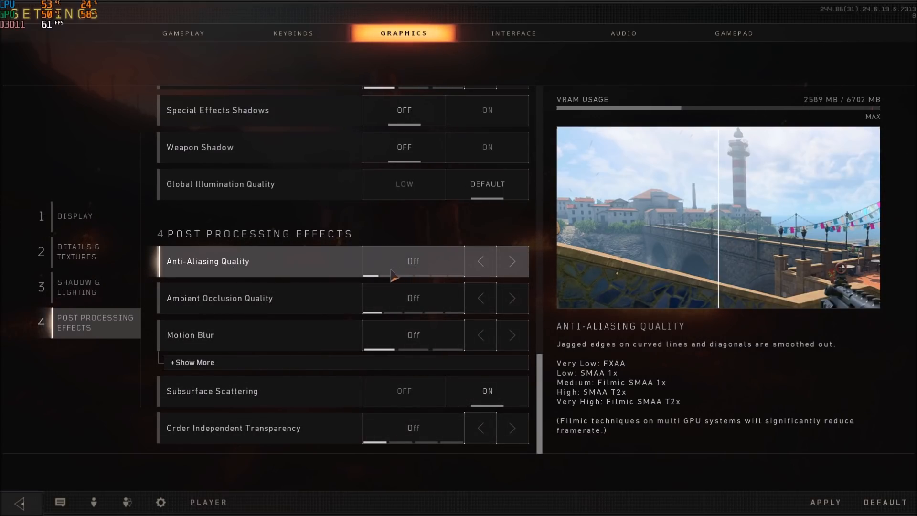
{"action": "left_click", "coordinate": [512, 268]}
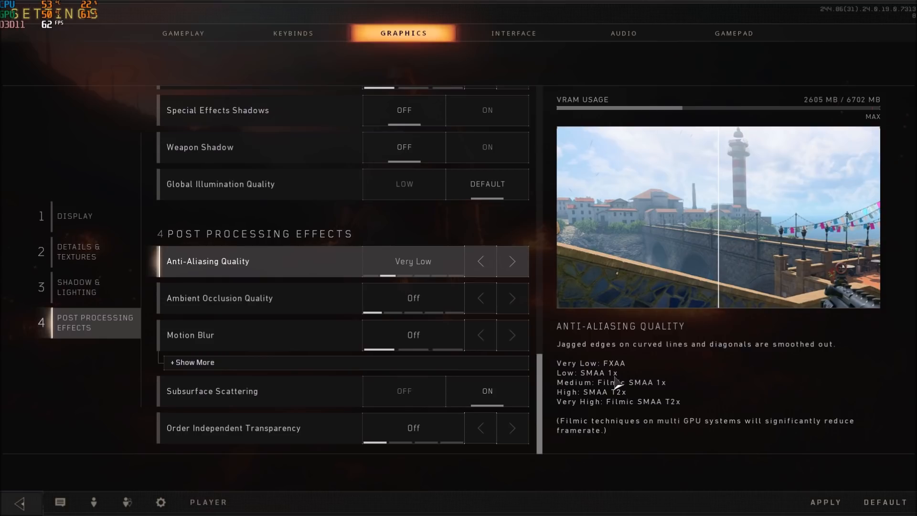
{"action": "left_click", "coordinate": [511, 267]}
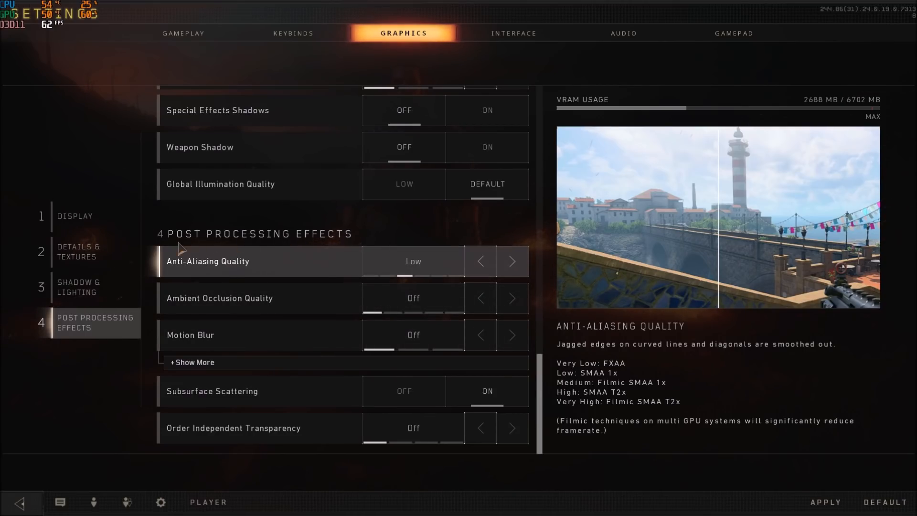
{"action": "left_click", "coordinate": [512, 262]}
Step: Raise Ambient Occlusion Quality by three levels and return it to Off
{"action": "left_click", "coordinate": [246, 301]}
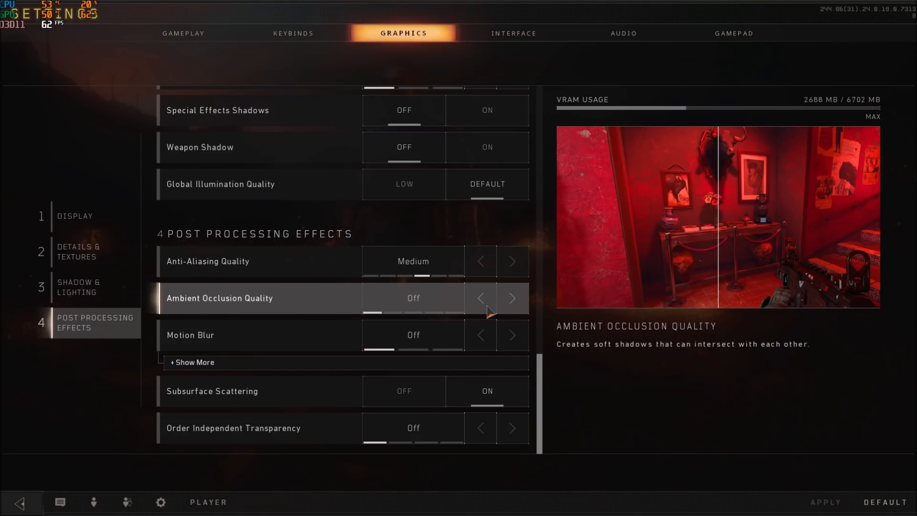
{"action": "left_click", "coordinate": [513, 299]}
{"action": "left_click", "coordinate": [513, 299]}
{"action": "left_click", "coordinate": [513, 299]}
{"action": "left_click", "coordinate": [486, 297]}
{"action": "left_click", "coordinate": [486, 297]}
{"action": "left_click", "coordinate": [486, 297]}
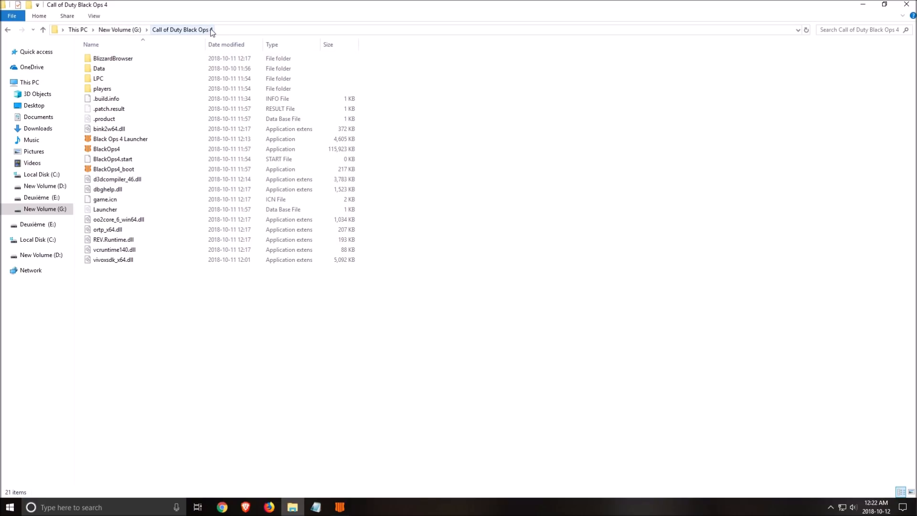
Step: Open the config file from the Call of Duty Black Ops 4 players folder in Notepad++
{"action": "double_click", "coordinate": [101, 89]}
{"action": "left_click", "coordinate": [106, 80]}
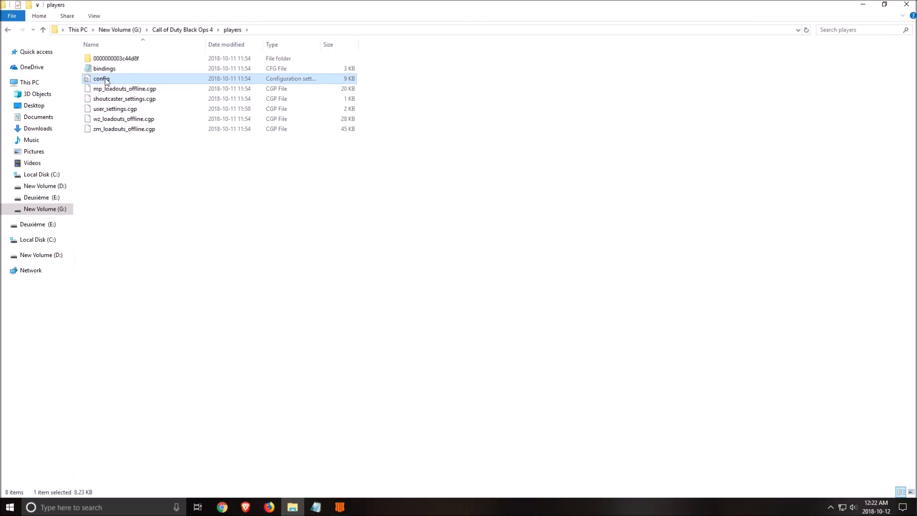
{"action": "right_click", "coordinate": [109, 82]}
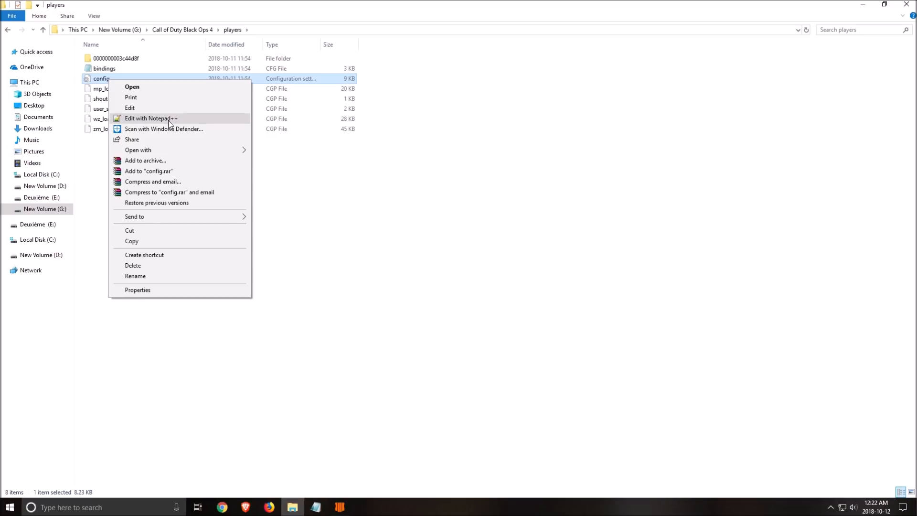
{"action": "left_click", "coordinate": [168, 120]}
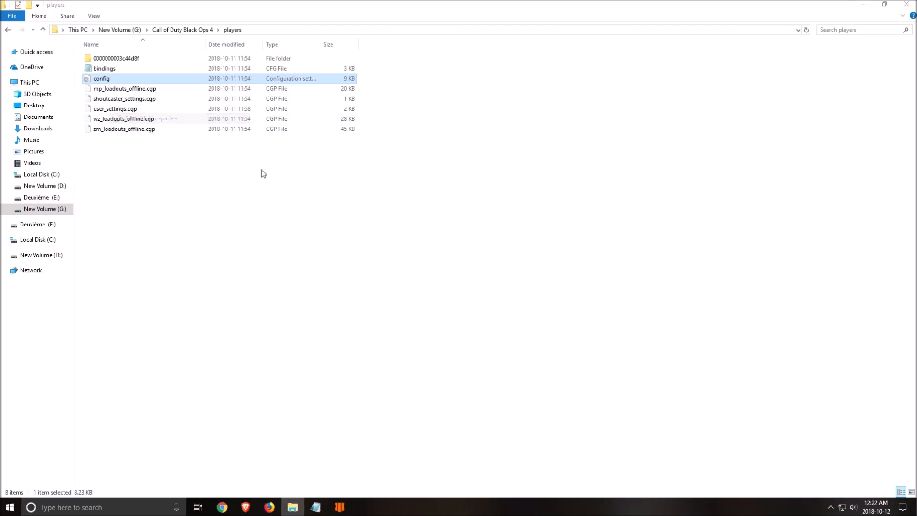
{"action": "left_click", "coordinate": [404, 225]}
{"action": "left_click", "coordinate": [168, 125]}
{"action": "left_click", "coordinate": [170, 180]}
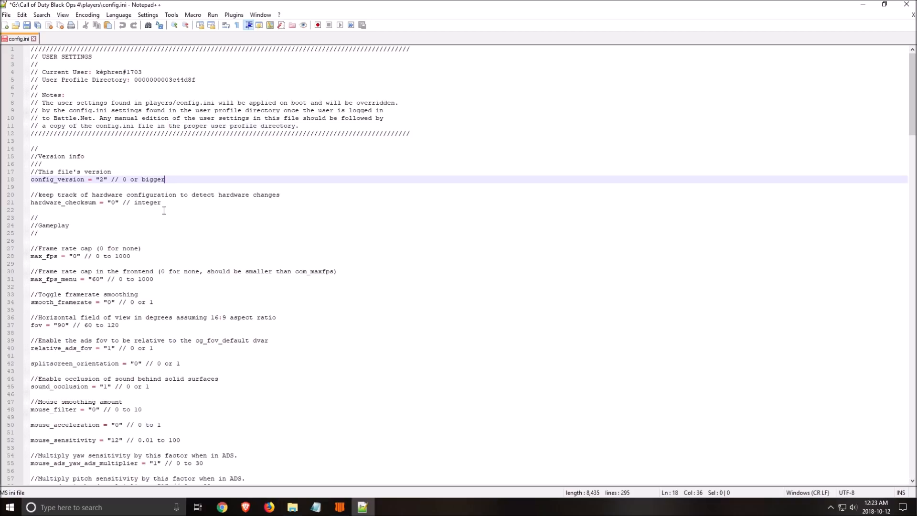
Step: Skim config.ini from the user settings down to the system settings and back to the shadow entries in the Graphics section
{"action": "scroll", "coordinate": [186, 212], "scroll_direction": "down", "scroll_amount": 15}
{"action": "scroll", "coordinate": [185, 212], "scroll_direction": "down", "scroll_amount": 20}
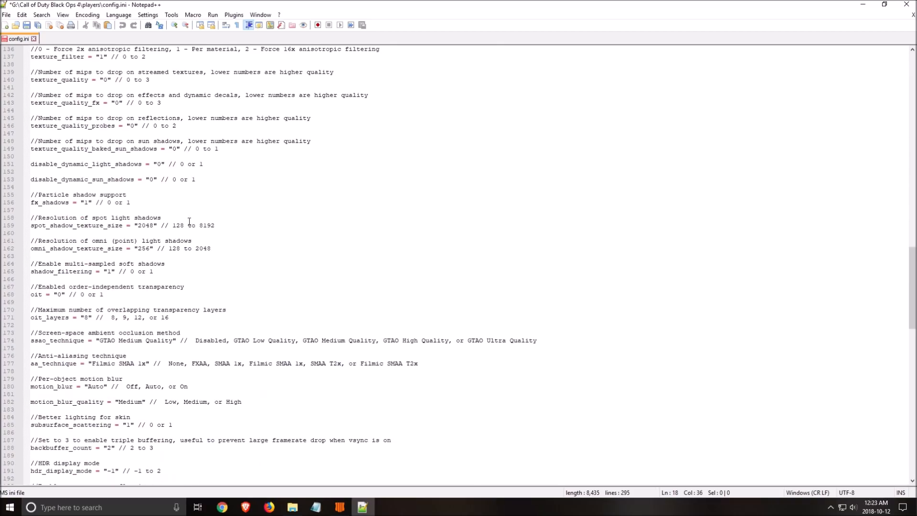
{"action": "scroll", "coordinate": [208, 243], "scroll_direction": "down", "scroll_amount": 16}
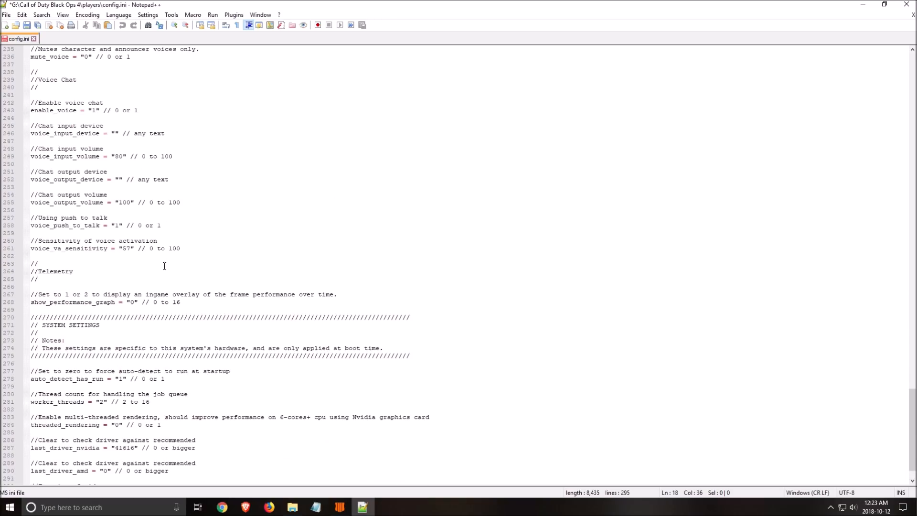
{"action": "scroll", "coordinate": [166, 262], "scroll_direction": "up", "scroll_amount": 16}
{"action": "scroll", "coordinate": [166, 262], "scroll_direction": "up", "scroll_amount": 20}
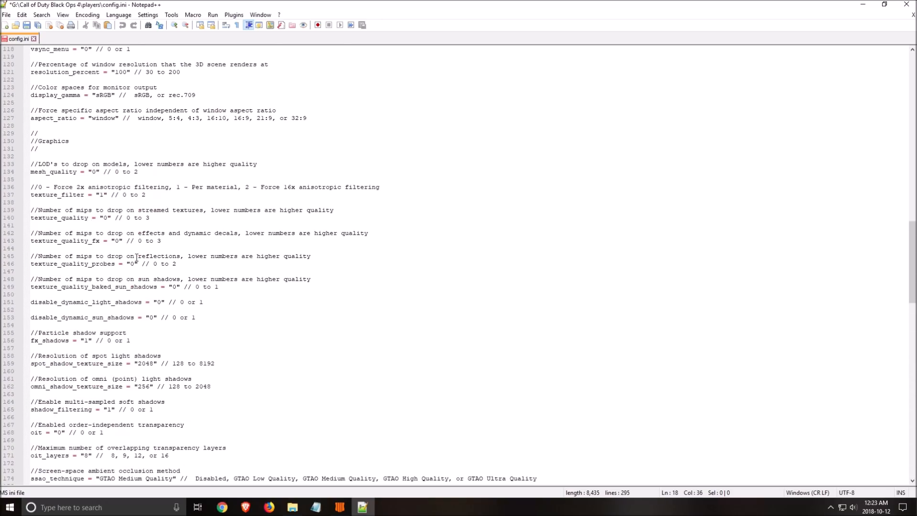
{"action": "left_click", "coordinate": [126, 148]}
{"action": "scroll", "coordinate": [126, 204], "scroll_direction": "up", "scroll_amount": 10}
{"action": "scroll", "coordinate": [110, 248], "scroll_direction": "down", "scroll_amount": 12}
{"action": "left_click", "coordinate": [94, 296]}
{"action": "left_click", "coordinate": [192, 331]}
{"action": "scroll", "coordinate": [190, 332], "scroll_direction": "down", "scroll_amount": 4}
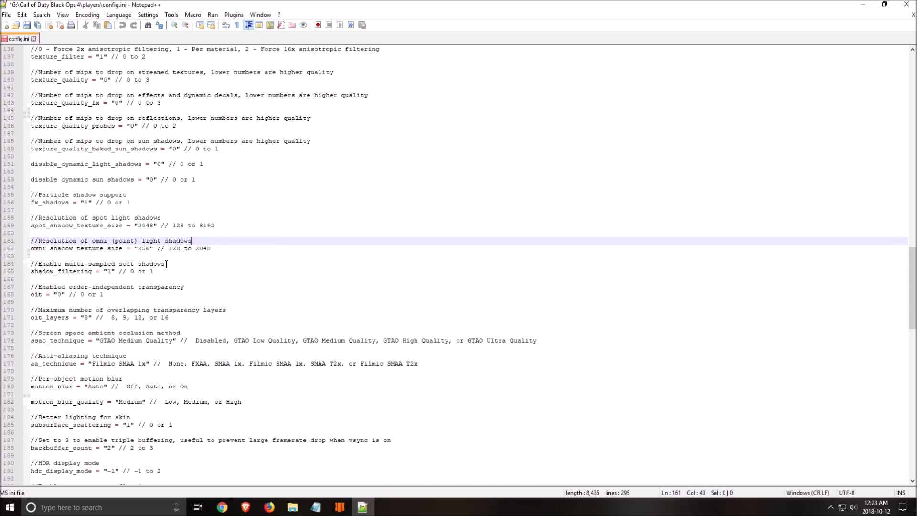
Step: Set fx_shadows to "0" under Particle shadow support
{"action": "left_click", "coordinate": [89, 196]}
{"action": "left_click", "coordinate": [84, 203]}
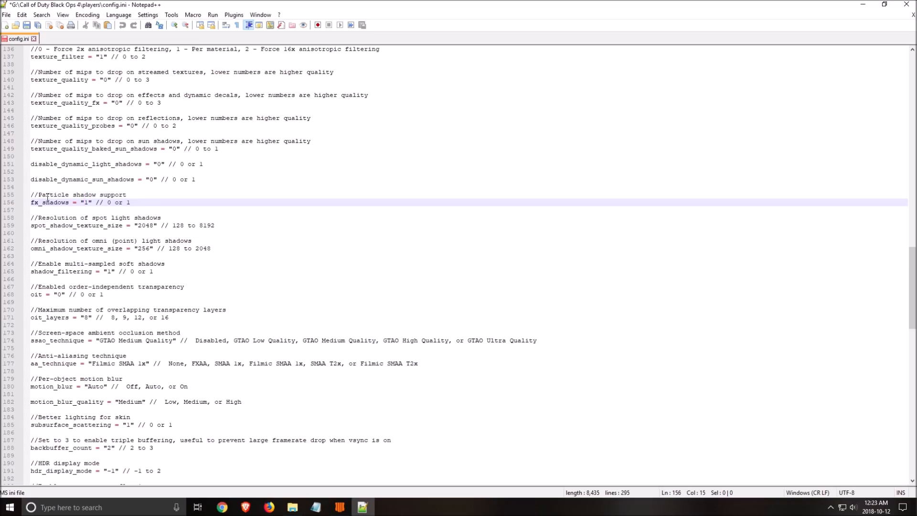
{"action": "left_click_drag", "start_coordinate": [39, 194], "coordinate": [127, 195]}
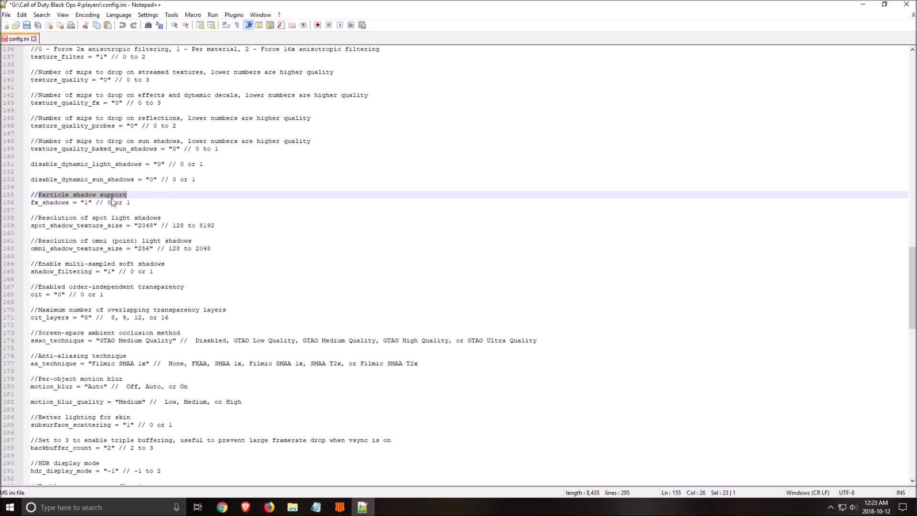
{"action": "left_click", "coordinate": [89, 203]}
{"action": "key", "text": "BackSpace"}
{"action": "type", "text": "0"}
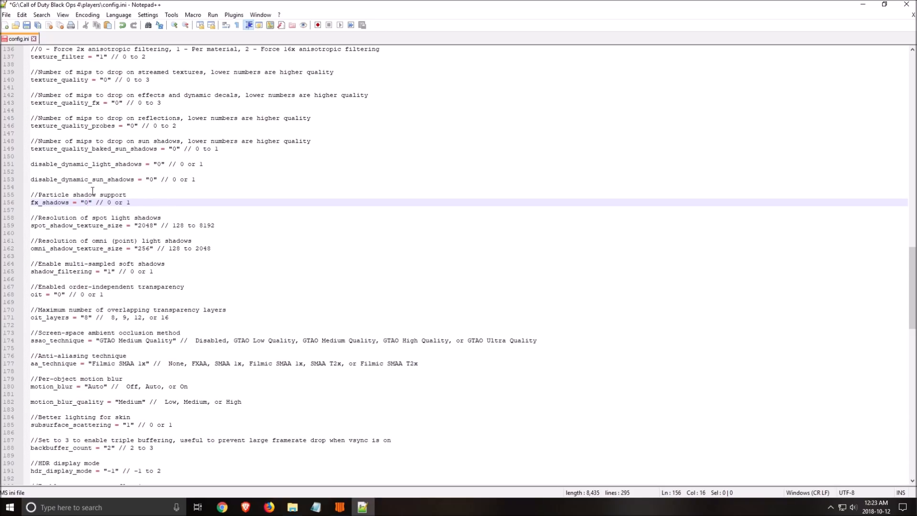
Step: Examine the disable_dynamic_sun_shadows entry and the spot and omni light shadow texture sizes
{"action": "left_click", "coordinate": [40, 179]}
{"action": "left_click", "coordinate": [80, 179]}
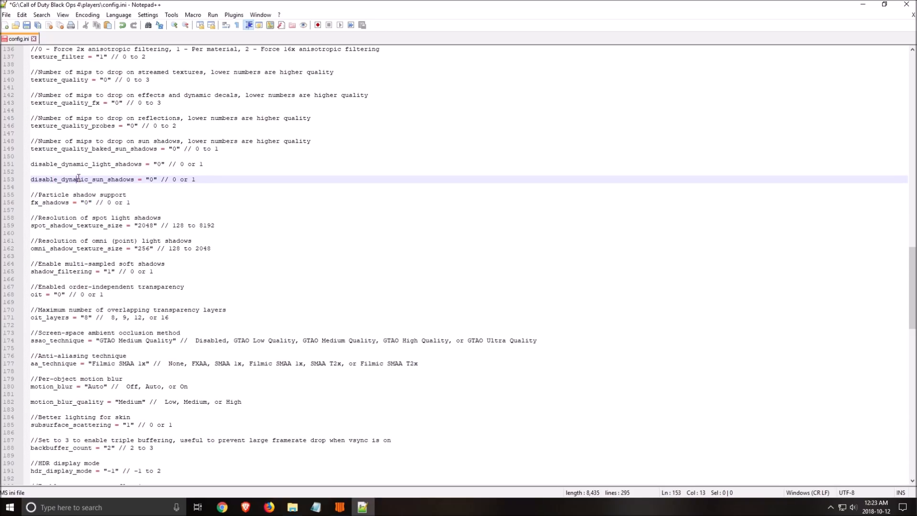
{"action": "double_click", "coordinate": [80, 179]}
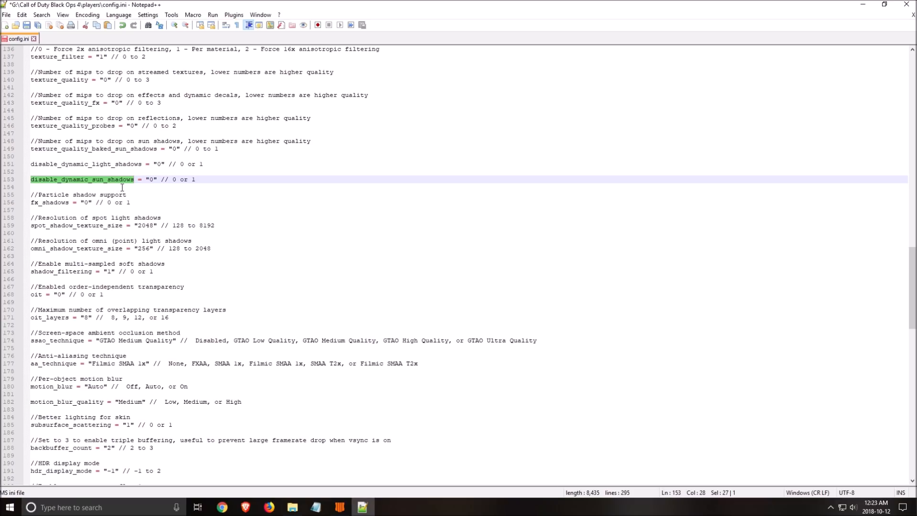
{"action": "left_click", "coordinate": [45, 180]}
{"action": "left_click_drag", "start_coordinate": [34, 180], "coordinate": [161, 180]}
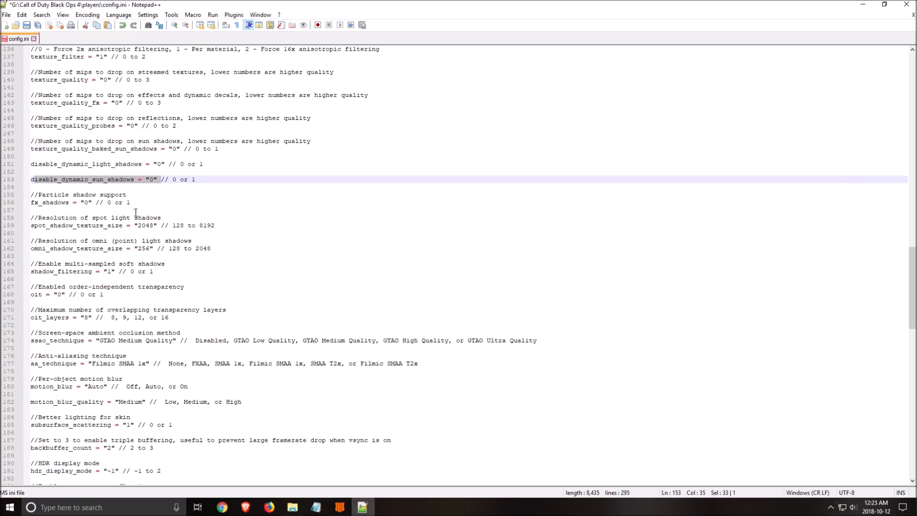
{"action": "left_click", "coordinate": [90, 235]}
{"action": "scroll", "coordinate": [90, 235], "scroll_direction": "down", "scroll_amount": 1}
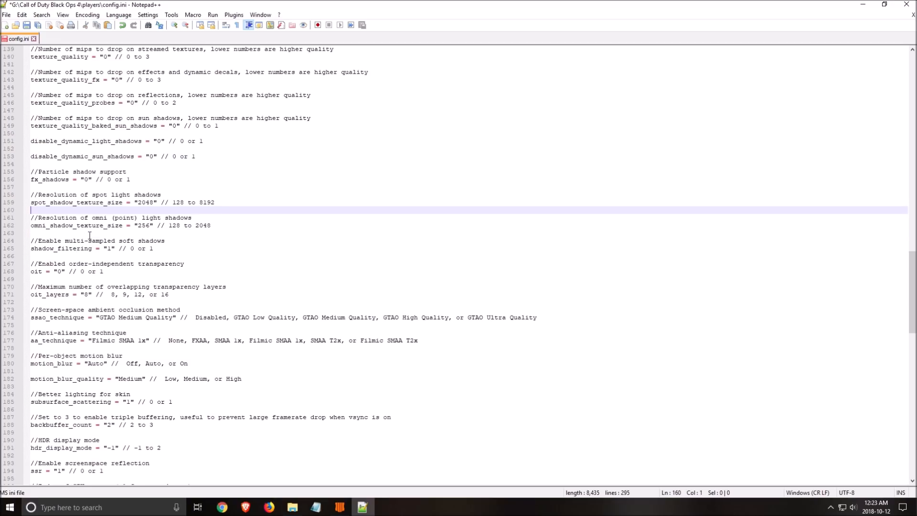
{"action": "double_click", "coordinate": [146, 203]}
{"action": "double_click", "coordinate": [180, 203]}
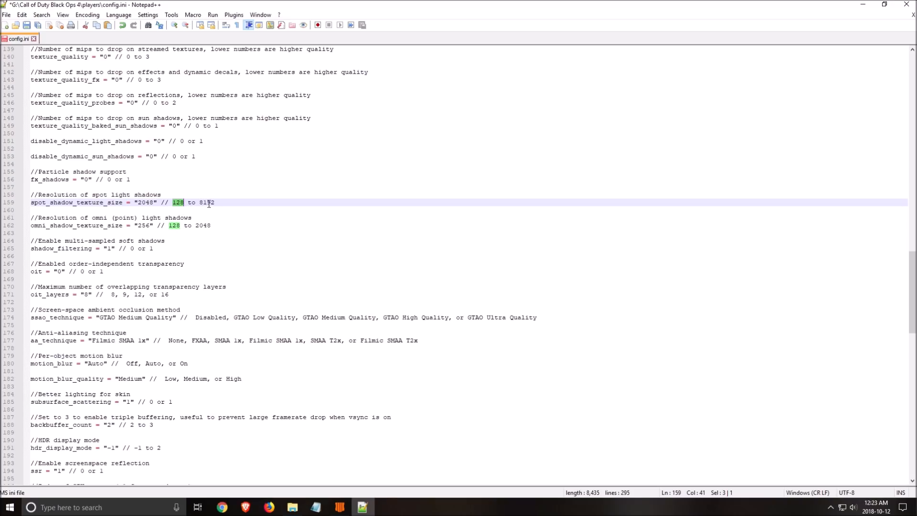
{"action": "double_click", "coordinate": [145, 203]}
{"action": "double_click", "coordinate": [143, 225]}
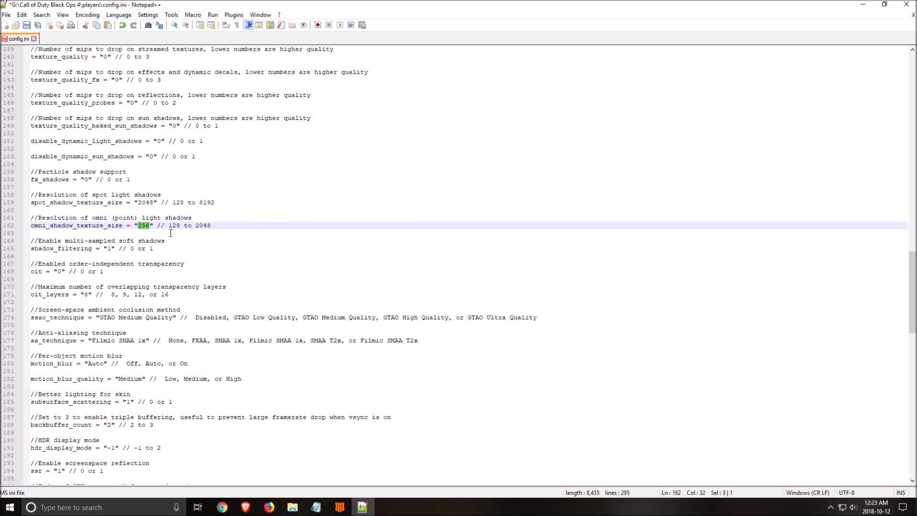
Step: Examine oit_layers, shadow_filtering and the remaining entries of the Graphics section
{"action": "left_click", "coordinate": [142, 294]}
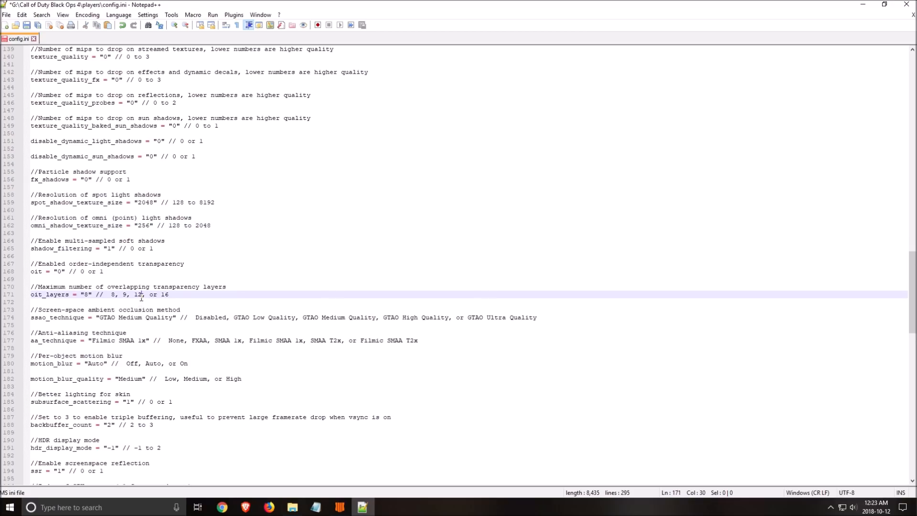
{"action": "scroll", "coordinate": [142, 294], "scroll_direction": "down", "scroll_amount": 1}
{"action": "double_click", "coordinate": [43, 225]}
{"action": "left_click", "coordinate": [112, 226]}
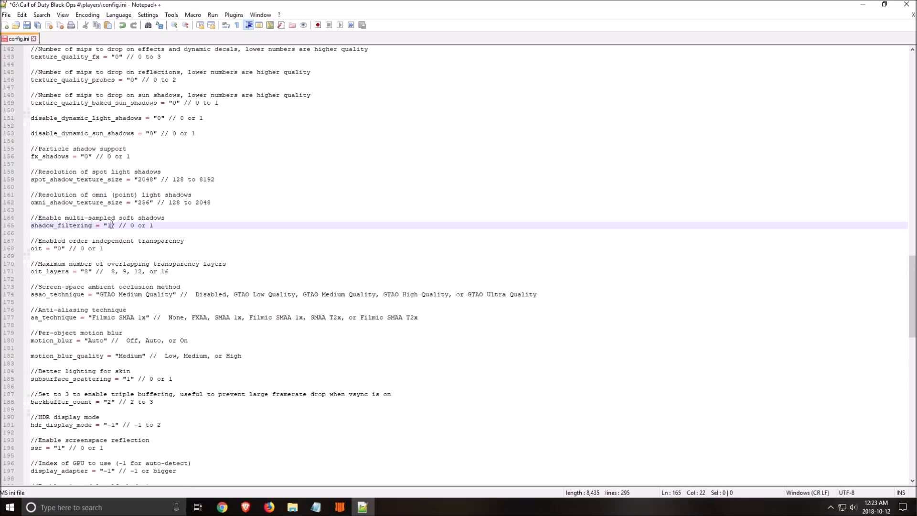
{"action": "scroll", "coordinate": [182, 288], "scroll_direction": "down", "scroll_amount": 1}
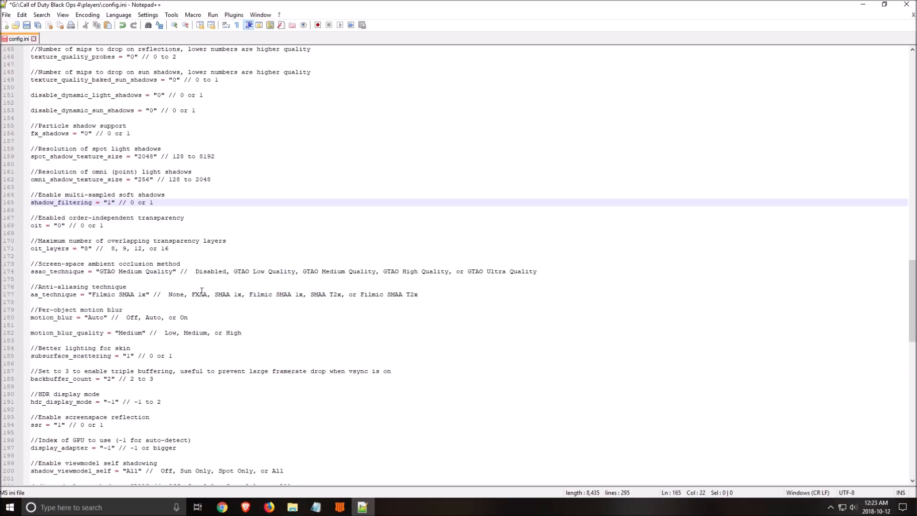
{"action": "left_click", "coordinate": [235, 212]}
{"action": "scroll", "coordinate": [233, 222], "scroll_direction": "down", "scroll_amount": 3}
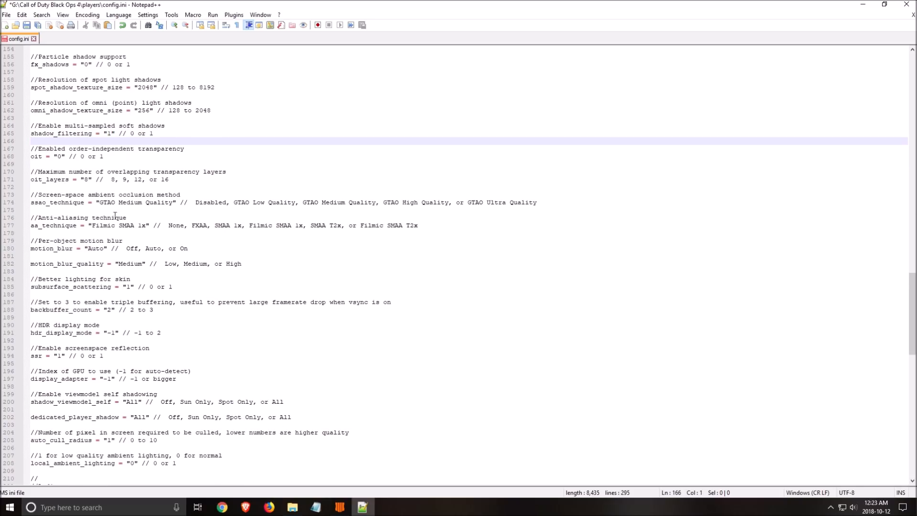
{"action": "scroll", "coordinate": [99, 225], "scroll_direction": "down", "scroll_amount": 5}
{"action": "scroll", "coordinate": [107, 268], "scroll_direction": "down", "scroll_amount": 3}
Step: Review the Display settings and the Gameplay settings, such as frame rate caps, field of view and mouse options
{"action": "scroll", "coordinate": [204, 274], "scroll_direction": "up", "scroll_amount": 20}
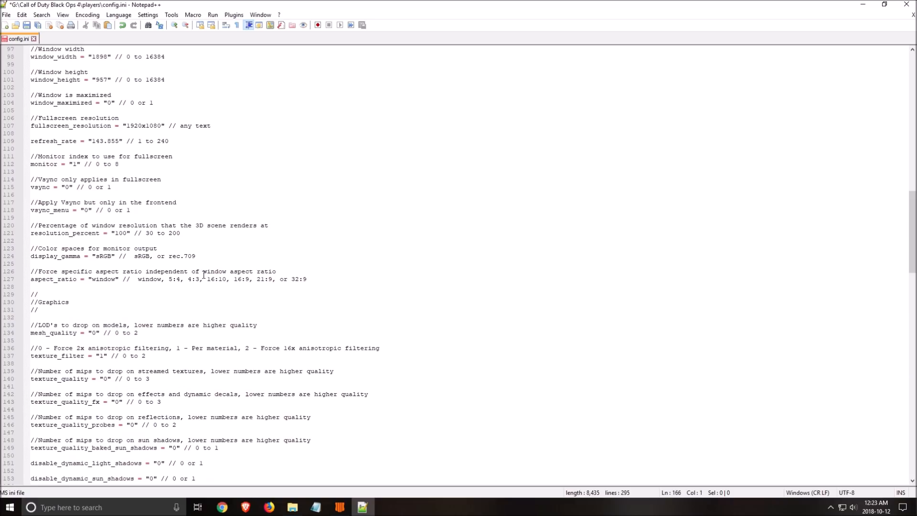
{"action": "scroll", "coordinate": [206, 268], "scroll_direction": "up", "scroll_amount": 7}
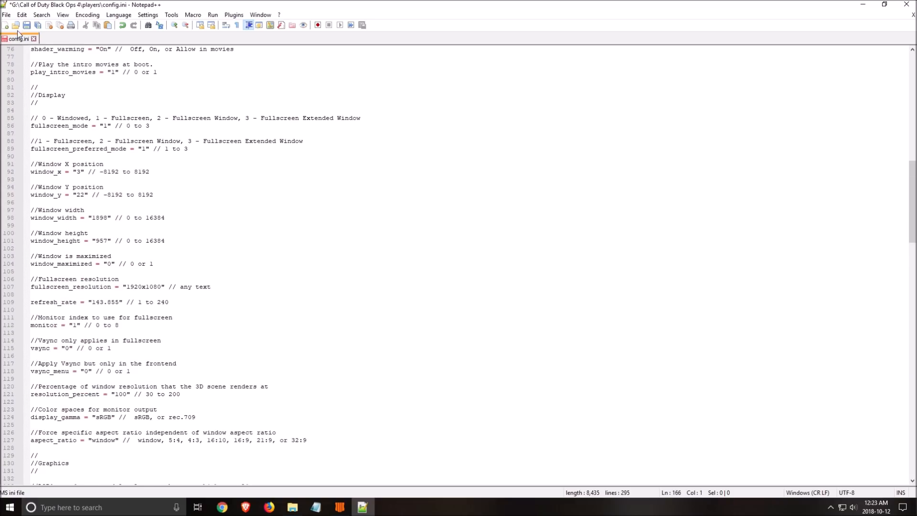
{"action": "left_click", "coordinate": [323, 241]}
{"action": "scroll", "coordinate": [323, 241], "scroll_direction": "down", "scroll_amount": 4}
{"action": "scroll", "coordinate": [323, 241], "scroll_direction": "down", "scroll_amount": 1}
{"action": "scroll", "coordinate": [325, 251], "scroll_direction": "up", "scroll_amount": 14}
{"action": "scroll", "coordinate": [328, 257], "scroll_direction": "up", "scroll_amount": 16}
{"action": "scroll", "coordinate": [331, 264], "scroll_direction": "down", "scroll_amount": 8}
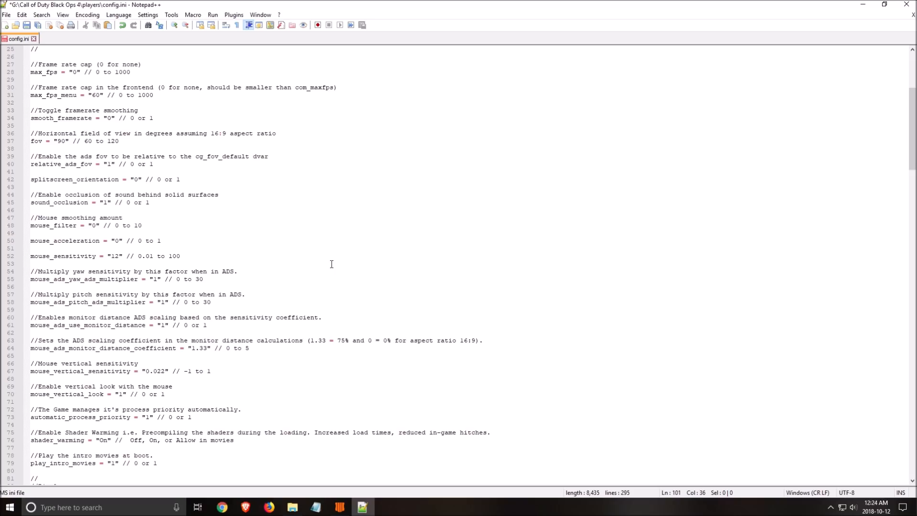
{"action": "left_click", "coordinate": [333, 233]}
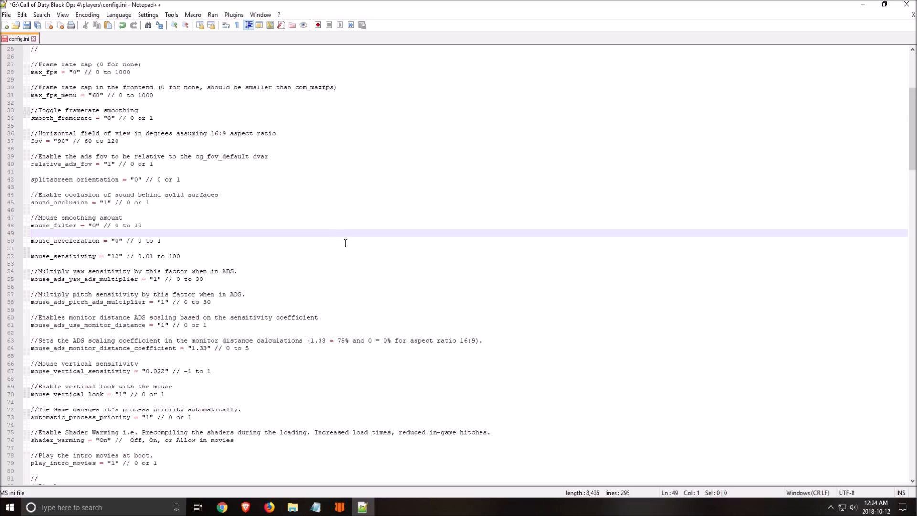